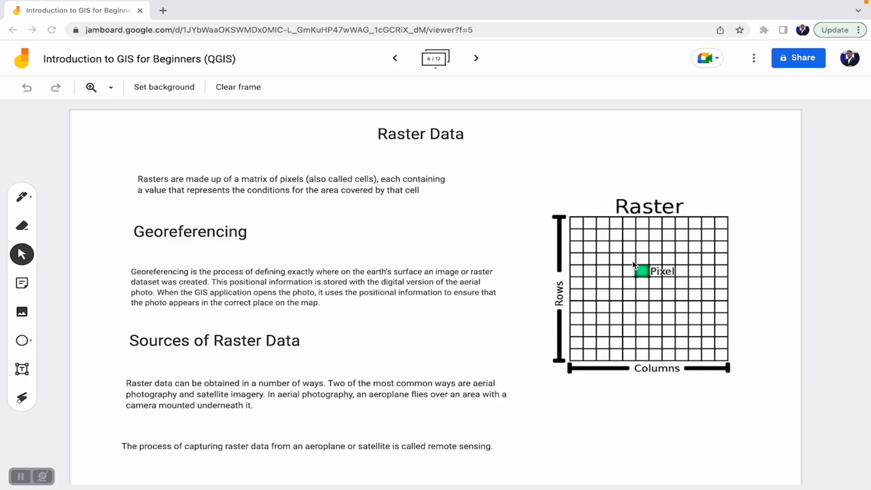
Step: Review the Vector Data and Vector vs Raster slides, and return to the Raster Data slide
left_click(395, 57)
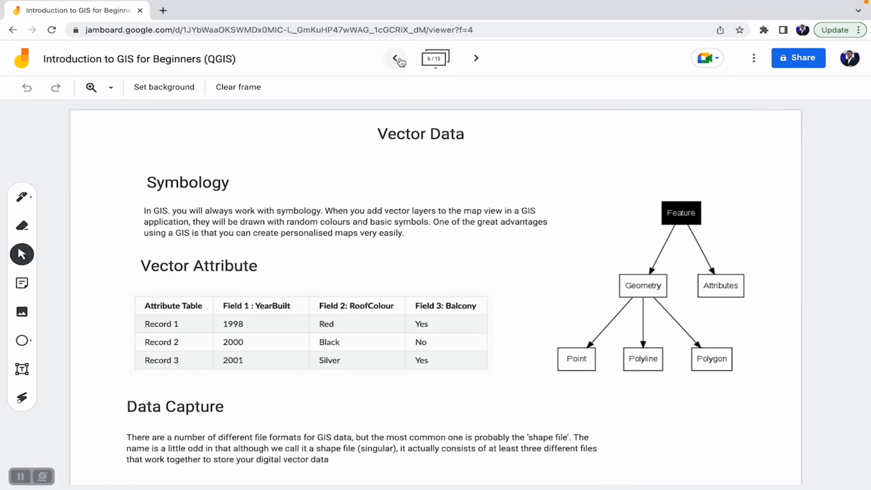
left_click(395, 58)
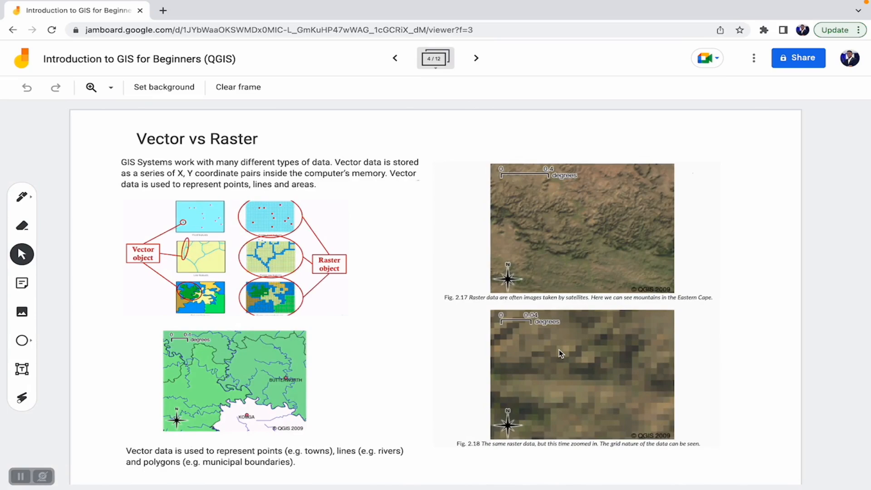
left_click(476, 59)
left_click(476, 59)
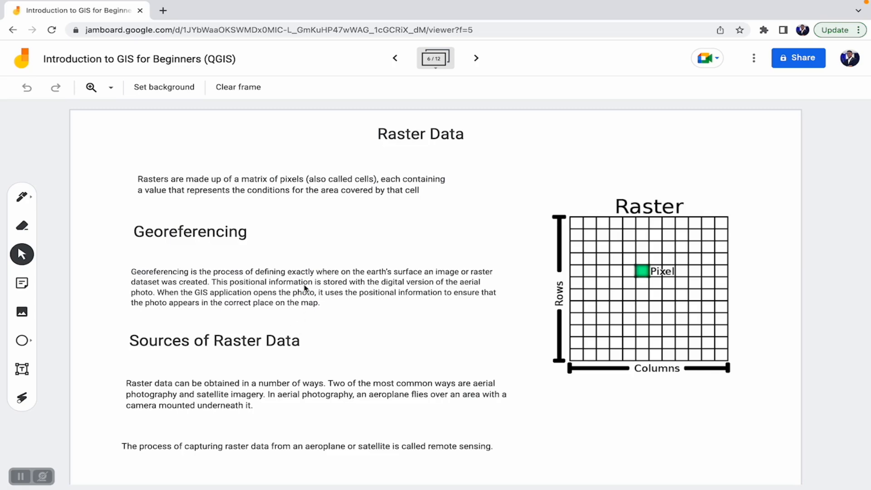
Step: Switch to QGIS and add bornu.jpg from the GIS raster data folder as a raster layer
key("ctrl+Left")
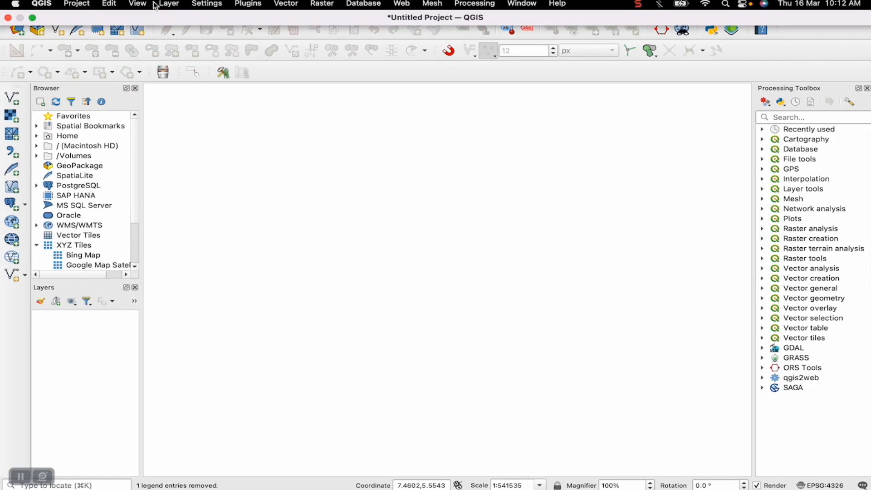
left_click(164, 3)
mouse_move(178, 44)
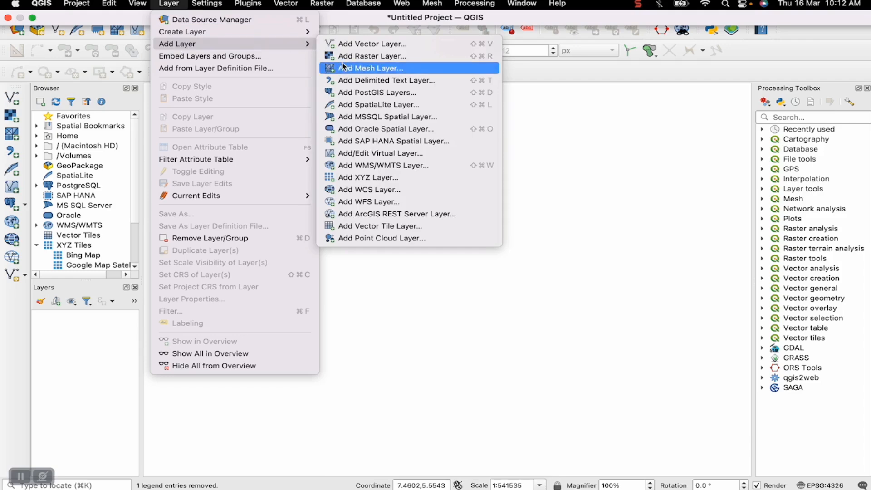
left_click(422, 54)
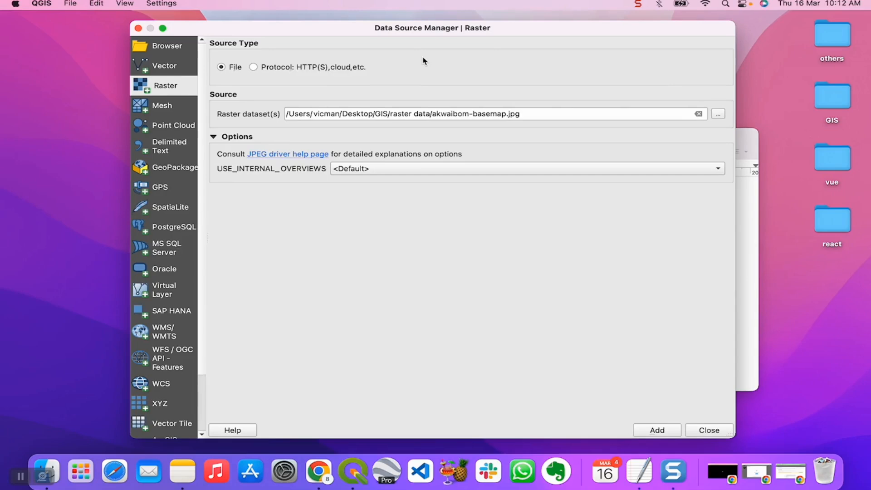
left_click(718, 114)
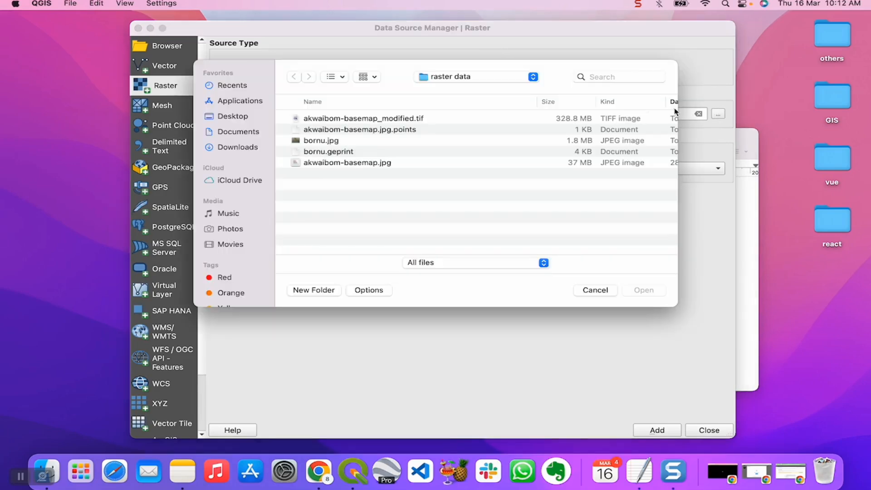
left_click(438, 83)
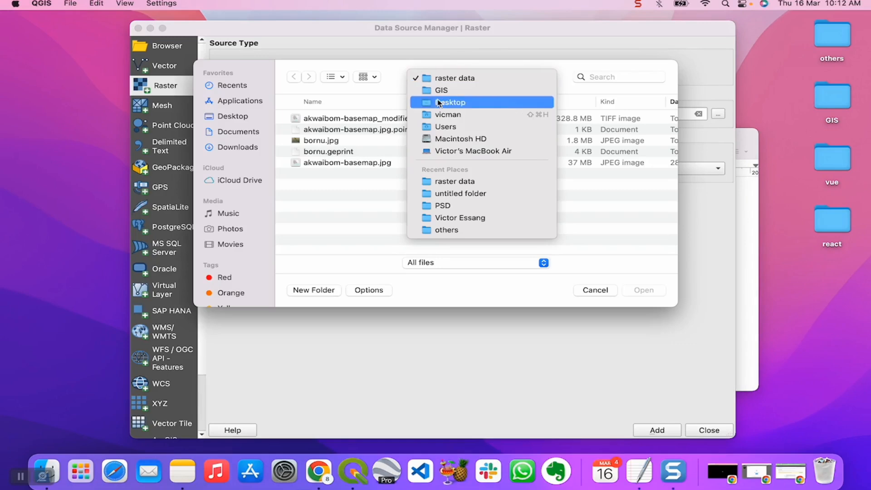
left_click(439, 91)
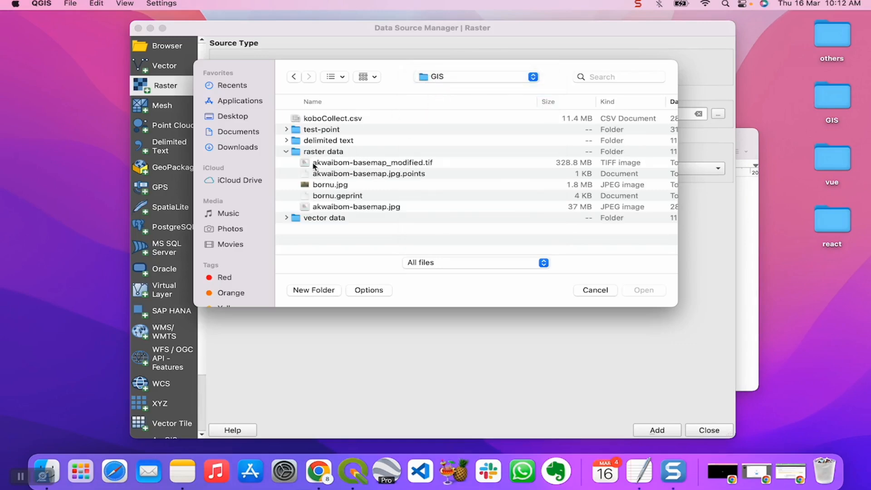
left_click(287, 154)
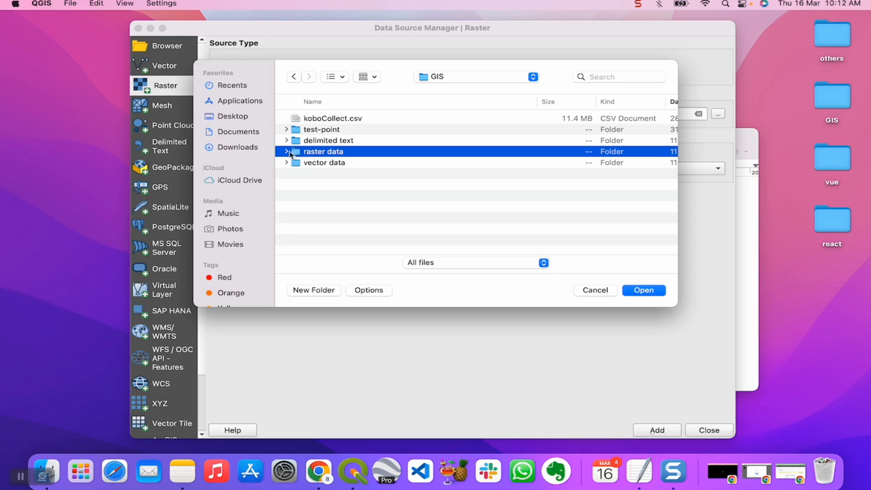
left_click(287, 151)
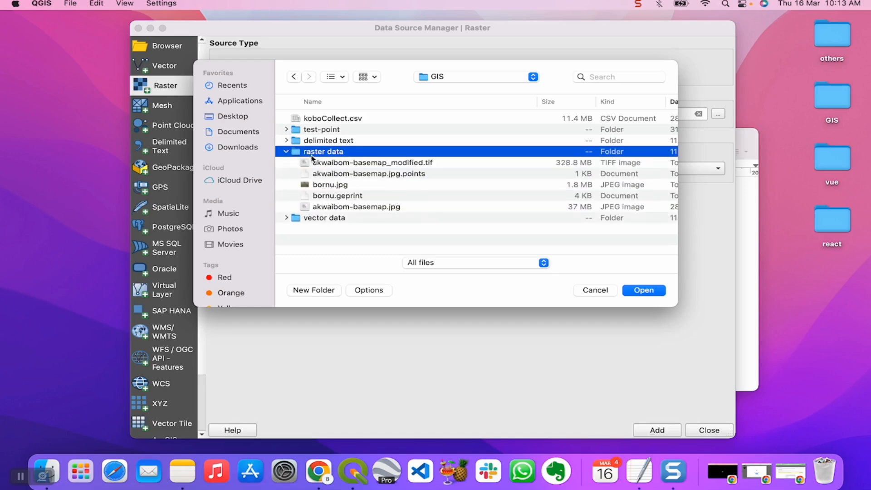
left_click(326, 185)
left_click(637, 291)
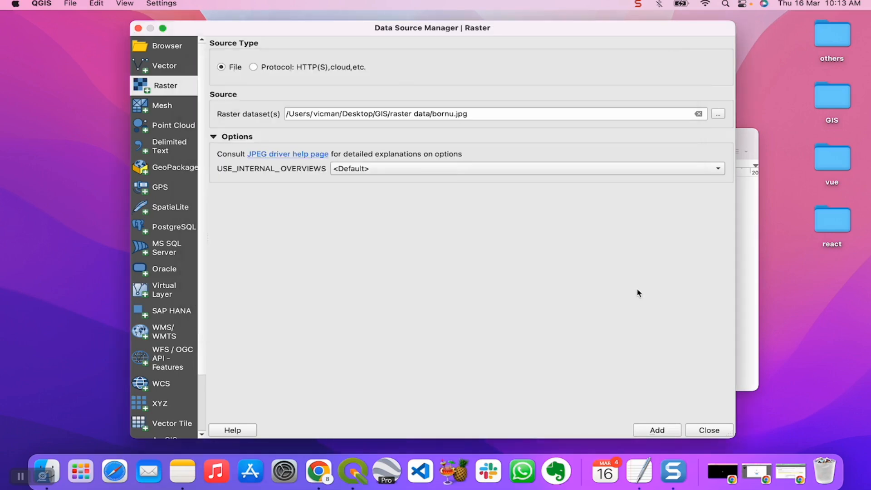
left_click(667, 431)
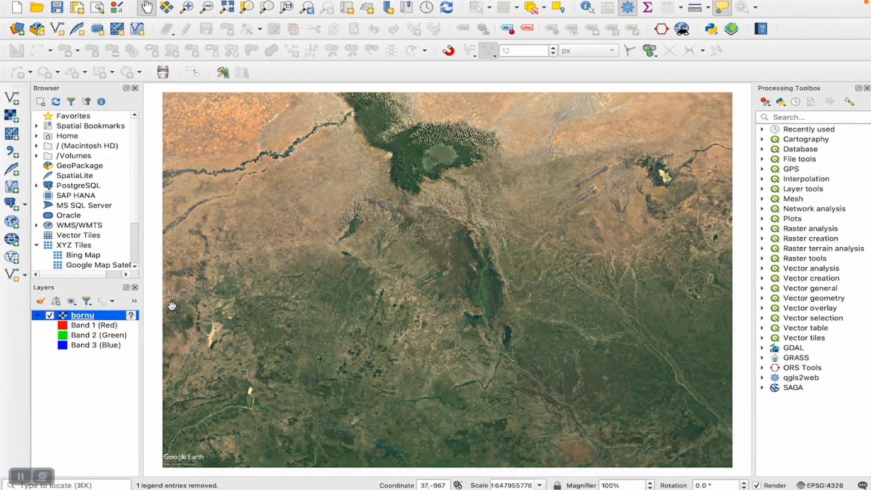
Step: Examine the bornu raster up close in the area below the lake until its individual pixels can be distinguished
left_click_drag(552, 288, 527, 267)
mouse_move(522, 213)
left_mouse_down()
mouse_move(533, 302)
mouse_move(521, 230)
left_mouse_up()
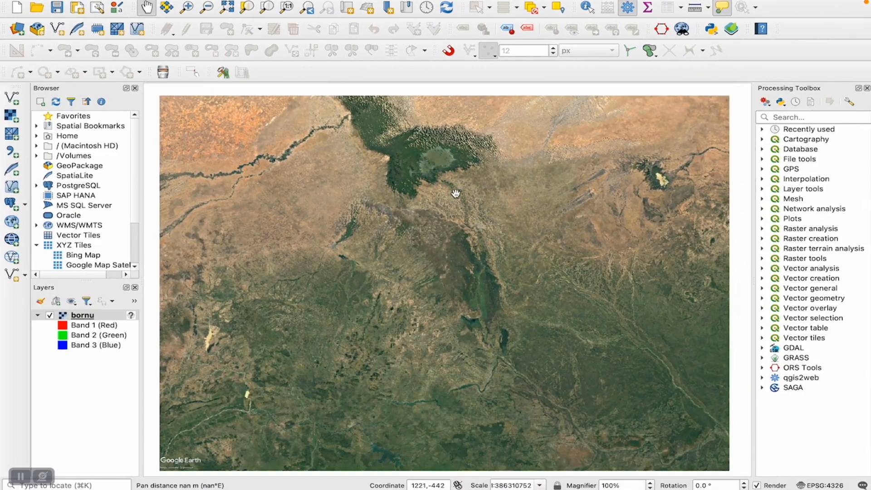
left_click(186, 7)
mouse_move(260, 164)
left_mouse_down()
mouse_move(385, 220)
mouse_move(519, 324)
left_mouse_up()
left_click_drag(381, 194, 490, 265)
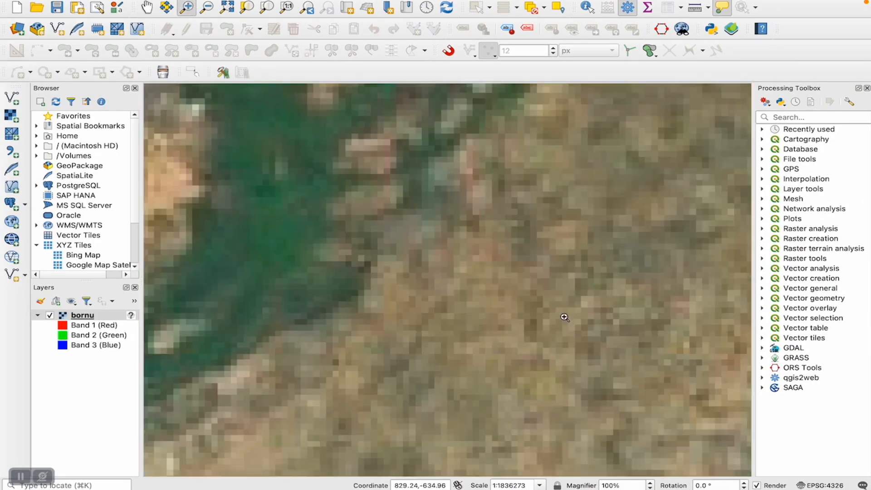
left_click_drag(411, 228, 507, 291)
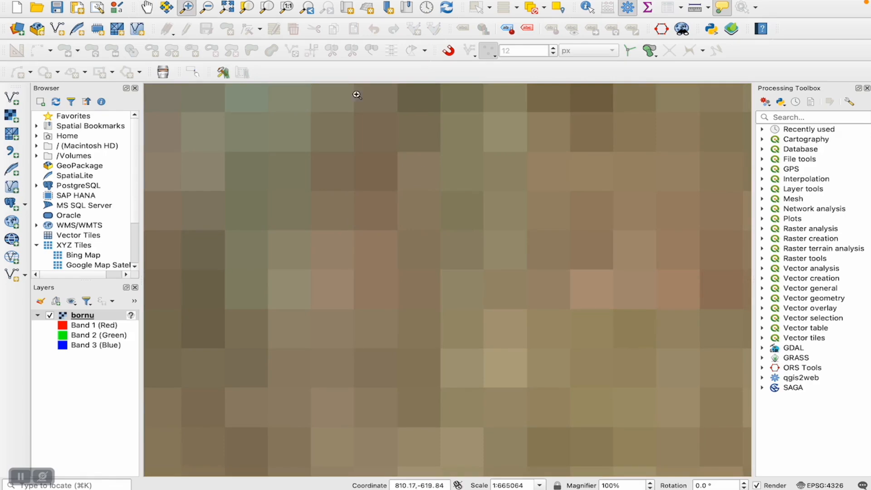
Step: Return from the pixel close-up to the whole bornu image and center it in the map canvas
left_click(208, 8)
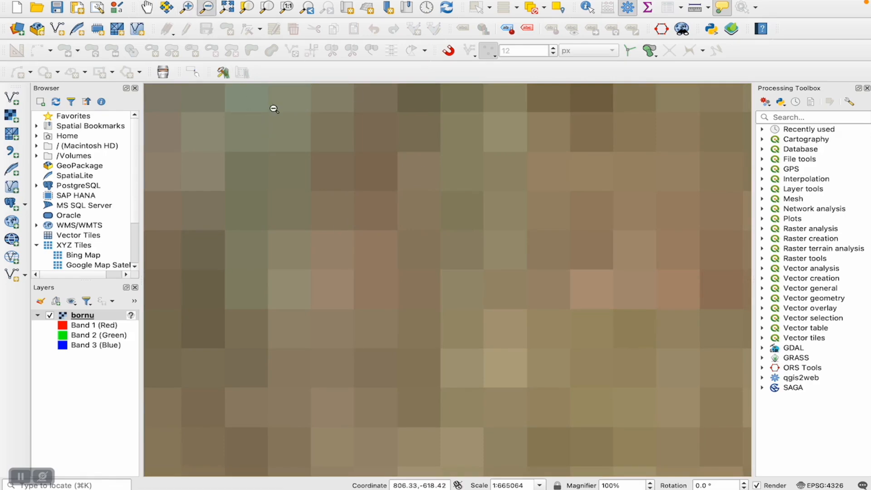
left_click(329, 228)
left_click(362, 254)
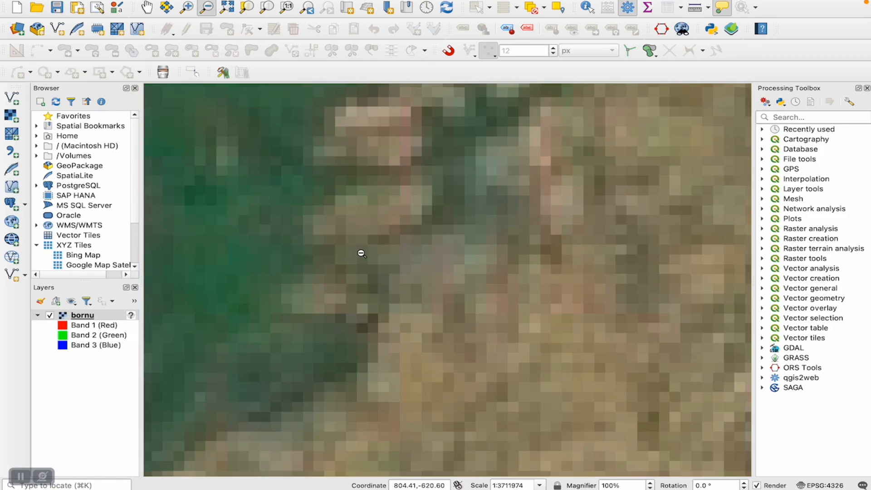
left_click(362, 254)
left_click(387, 264)
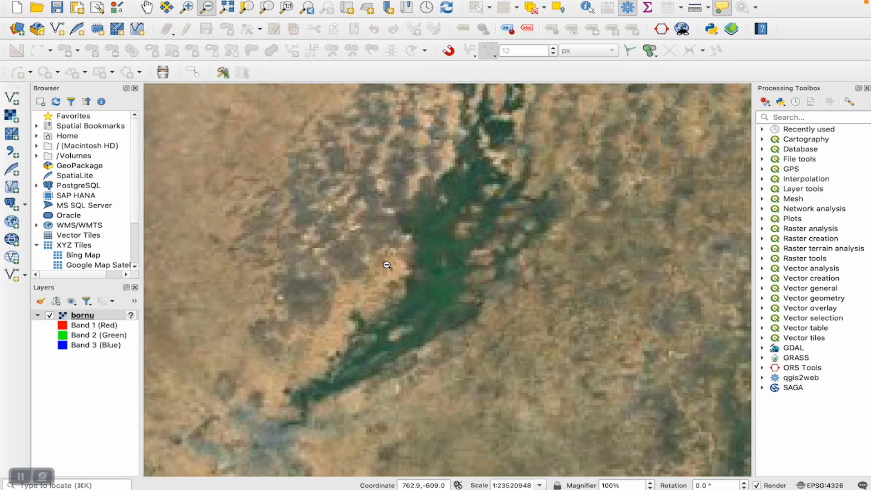
left_click(387, 265)
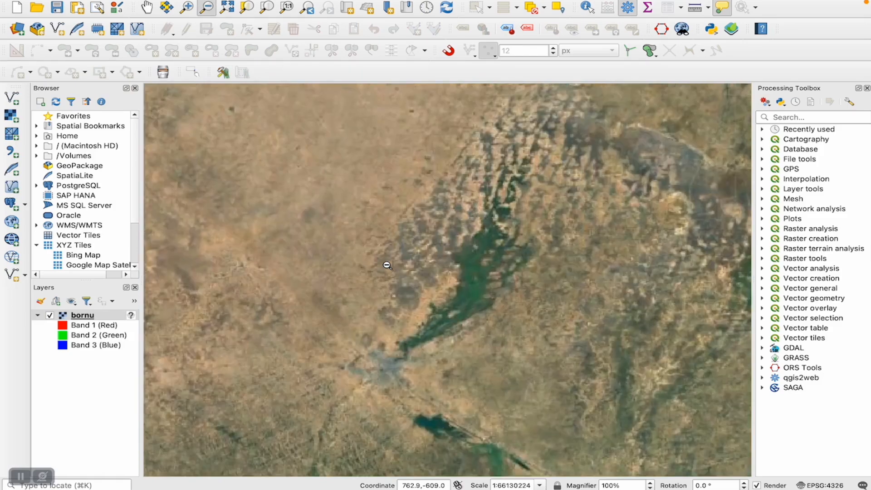
left_click(387, 265)
left_click(387, 266)
left_click(361, 252)
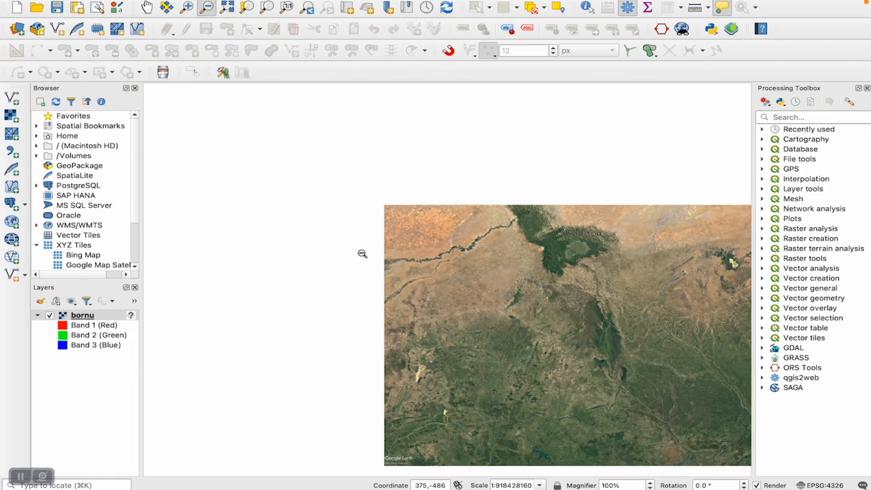
left_click(150, 9)
left_click_drag(351, 335, 172, 270)
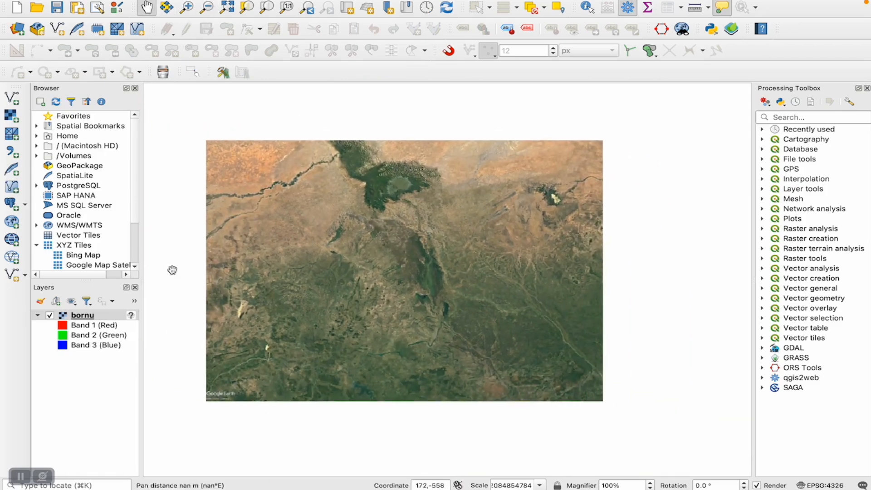
Step: Remove the bornu layer from the project
right_click(81, 316)
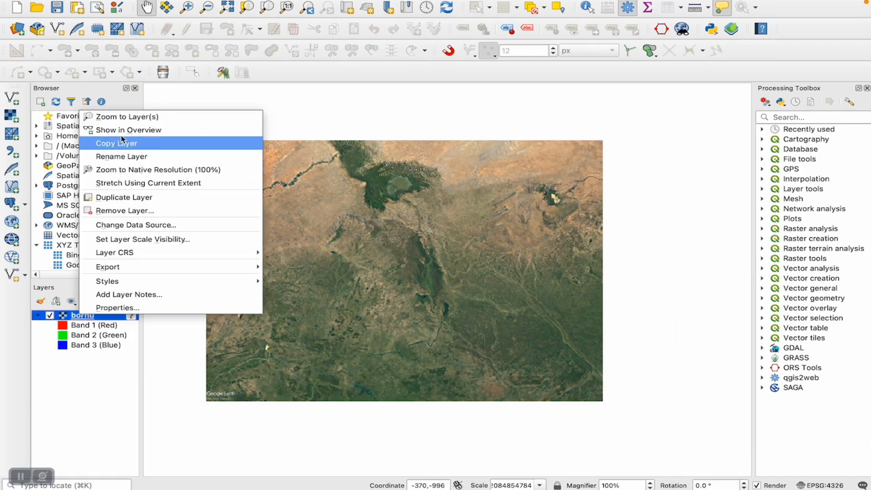
left_click(119, 211)
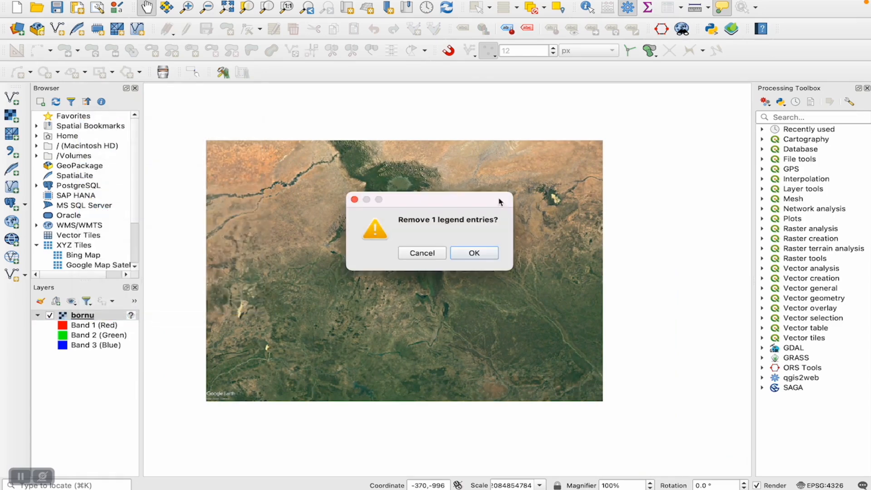
left_click(486, 252)
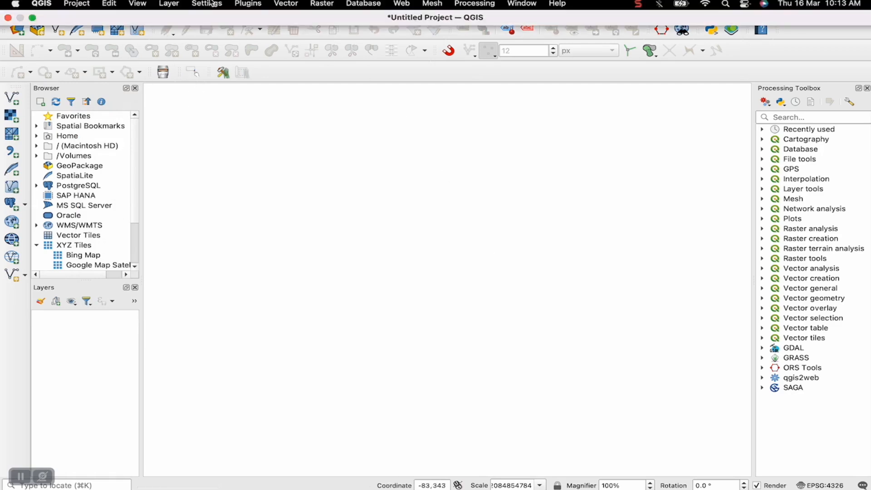
left_click(169, 4)
mouse_move(184, 47)
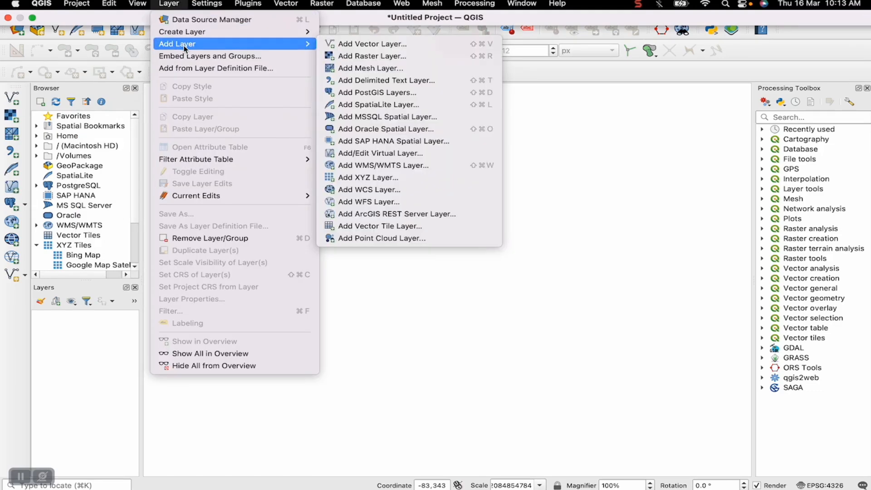
left_click(347, 57)
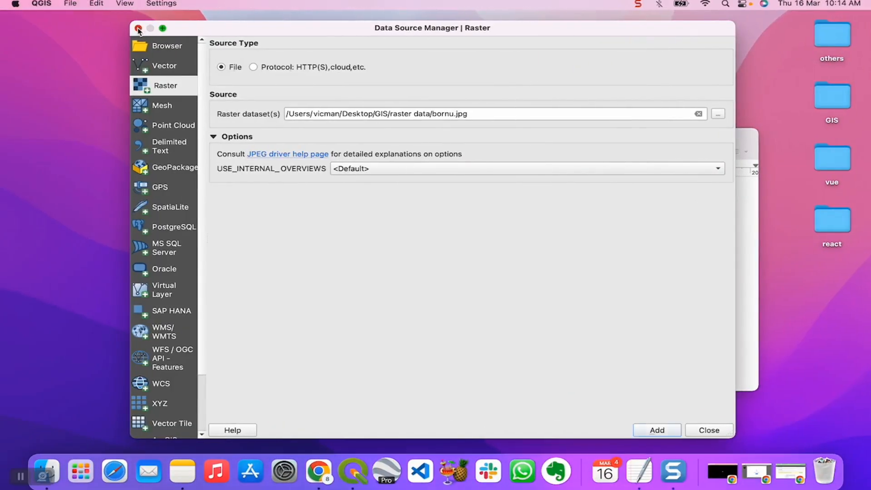
left_click(138, 28)
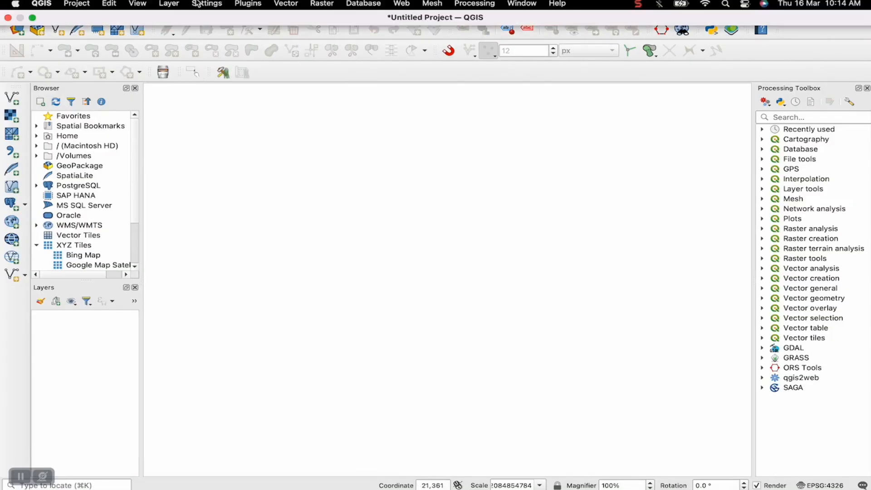
Step: Browse for a raster dataset to add as a layer and delete akwaibom-basemap_modified.tif from the raster data folder
left_click(175, 4)
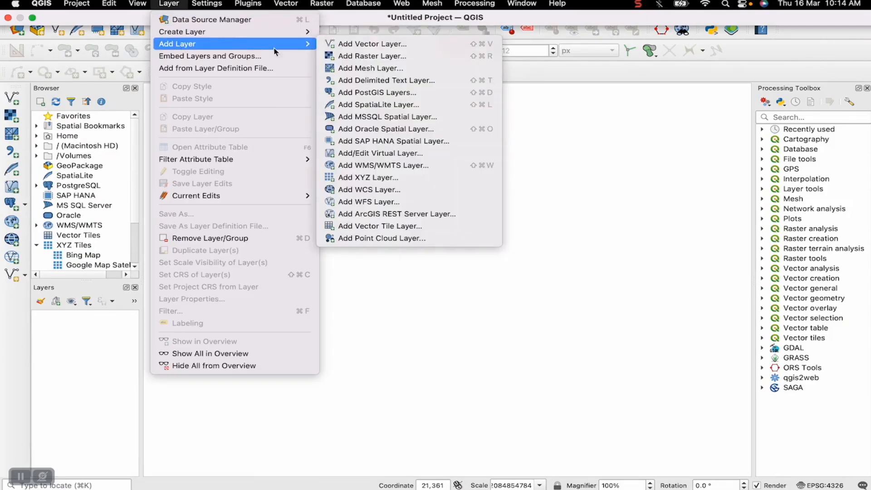
left_click(336, 59)
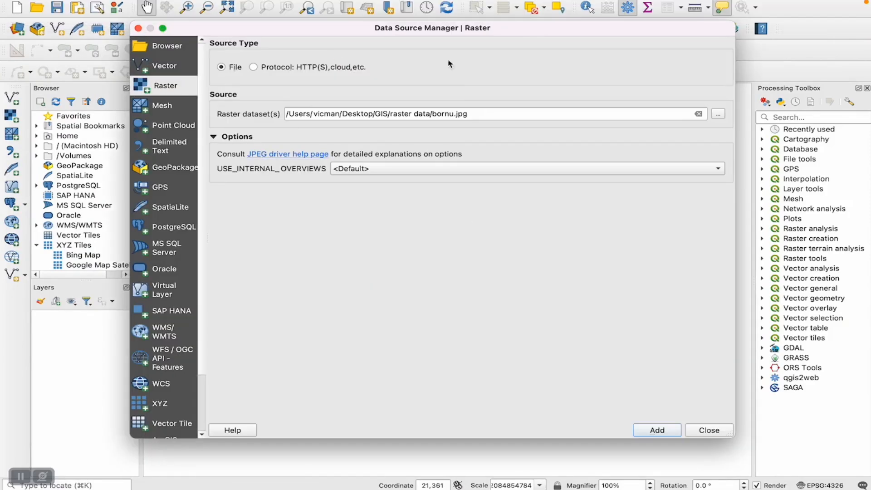
left_click(717, 115)
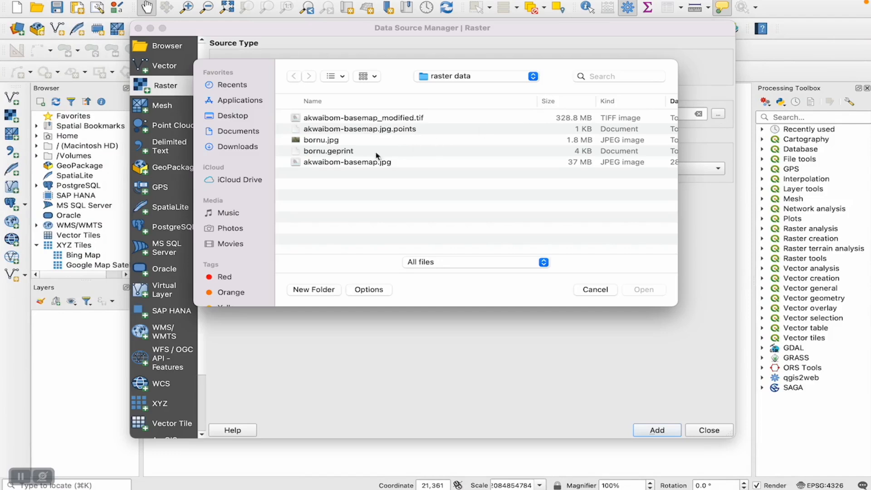
left_click(335, 163)
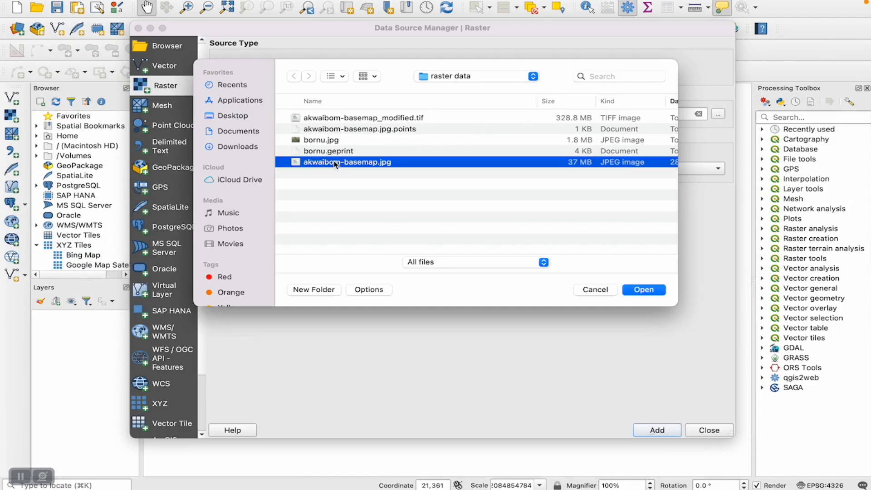
left_click(351, 120)
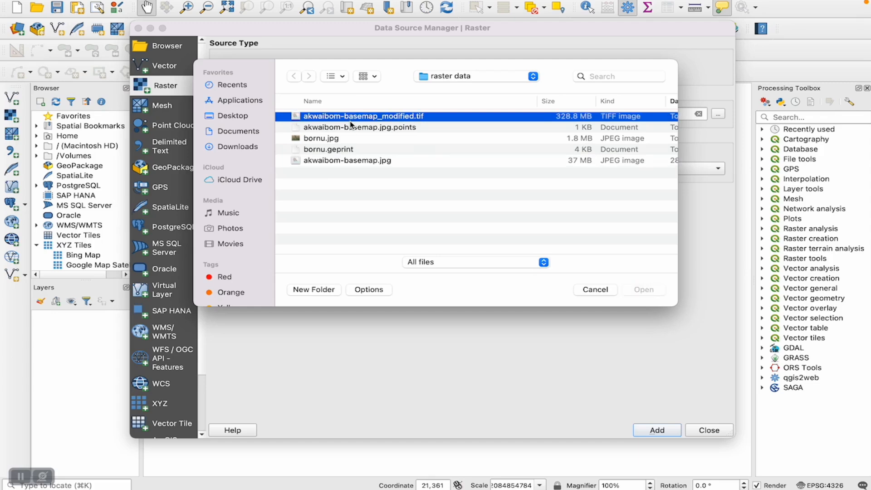
Step: Add akwaibom-basemap.jpg from the raster data folder to the project as a raster layer
left_click(336, 152)
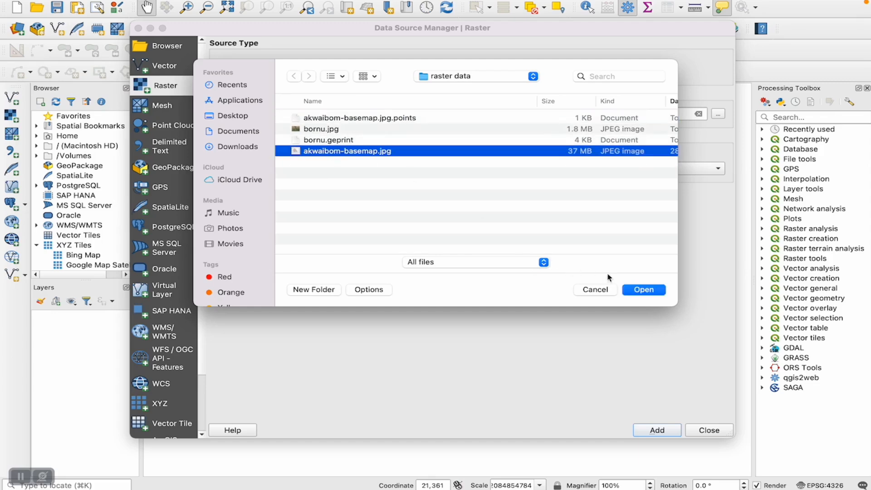
left_click(641, 291)
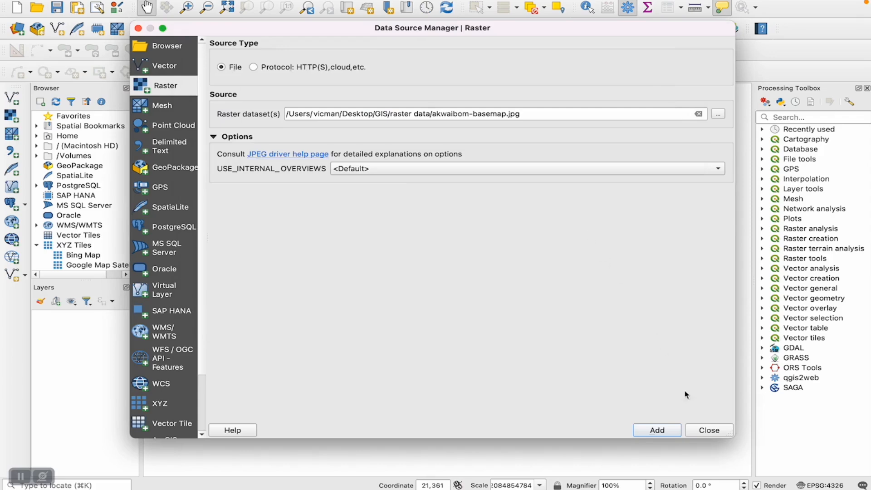
left_click(665, 435)
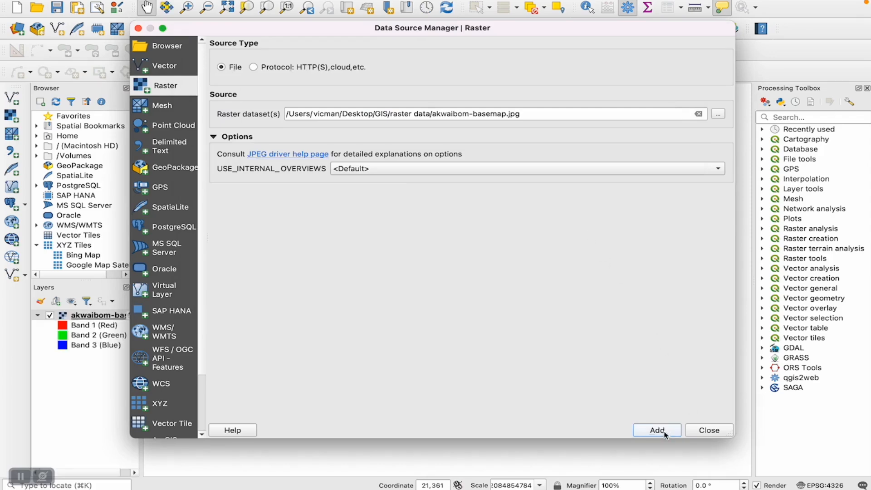
left_click(705, 433)
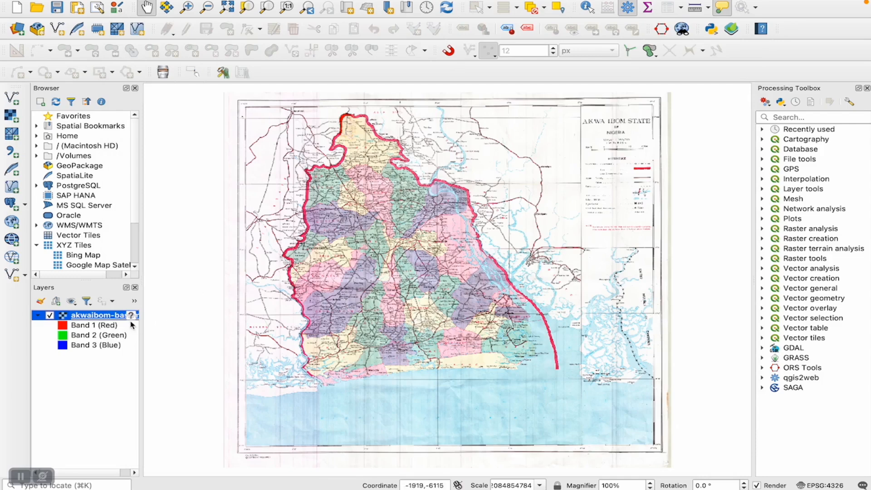
Step: Remove the akwaibom-basemap layer from the project
mouse_move(134, 319)
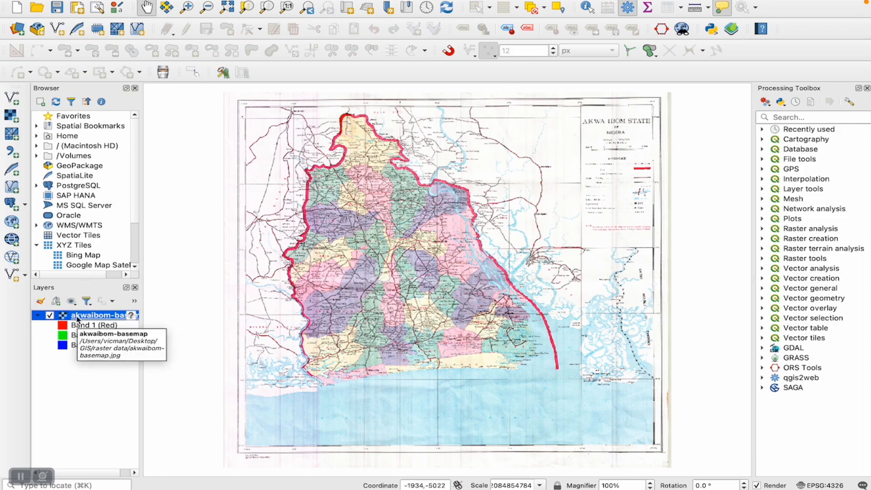
right_click(78, 319)
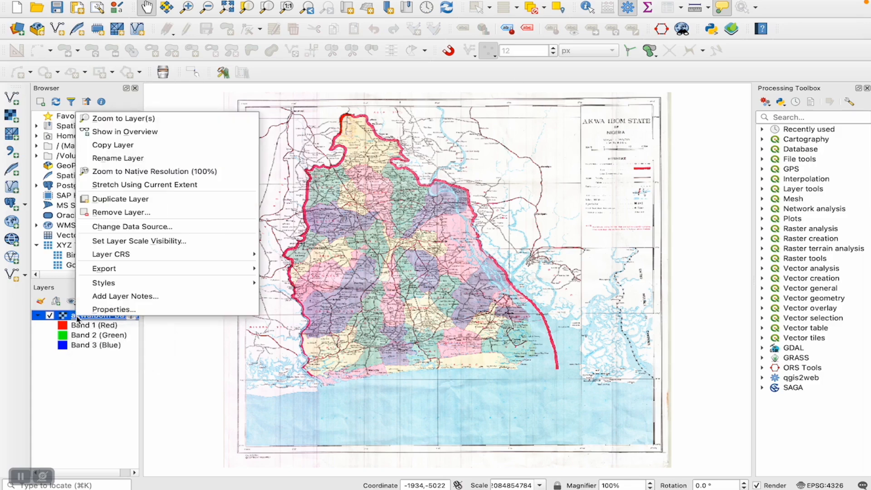
left_click(107, 221)
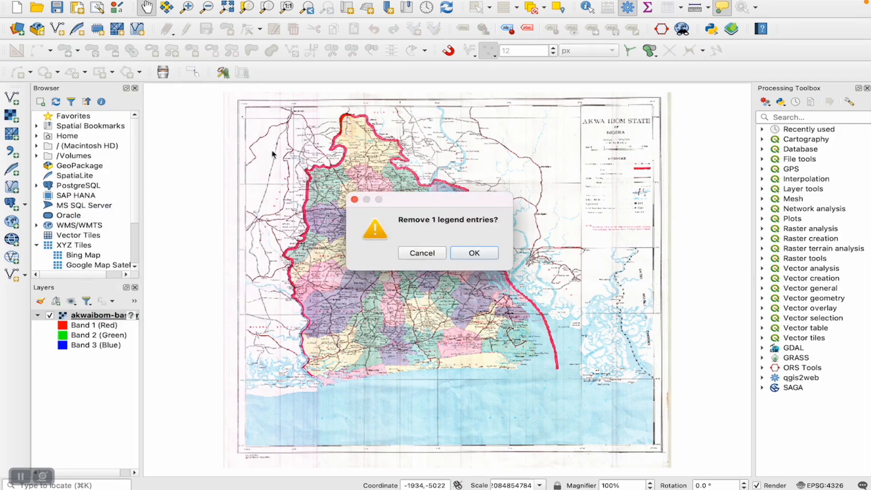
left_click(475, 254)
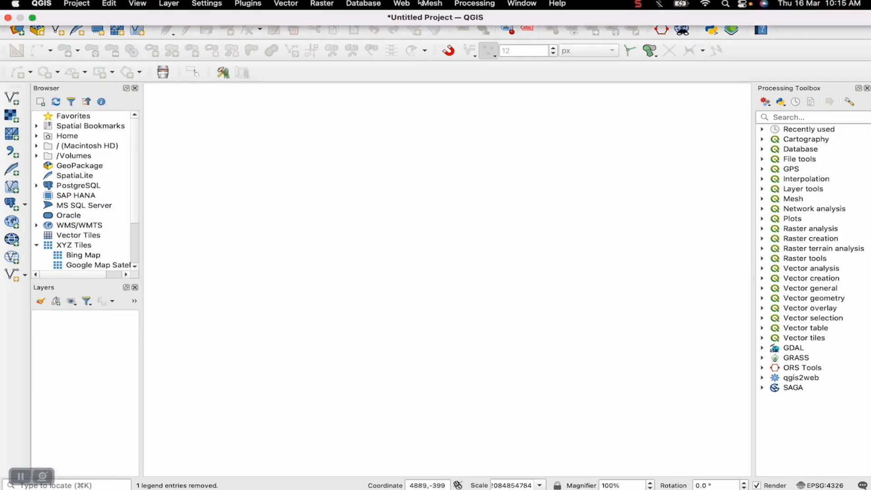
Step: Open the Georeferencer and take its window out of full-screen mode
left_click(322, 4)
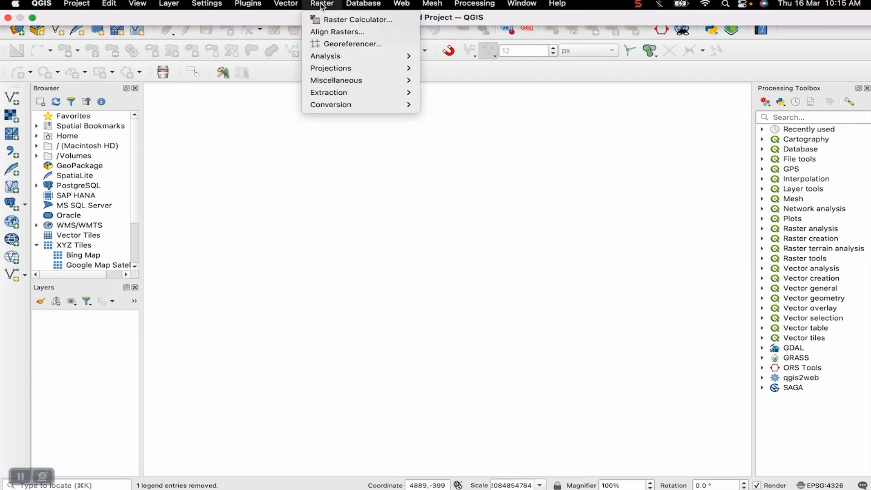
left_click(340, 44)
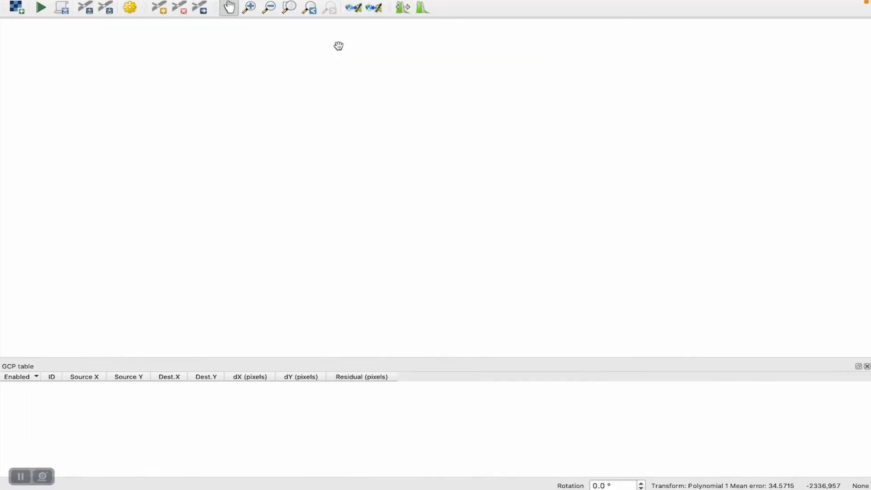
left_click(33, 19)
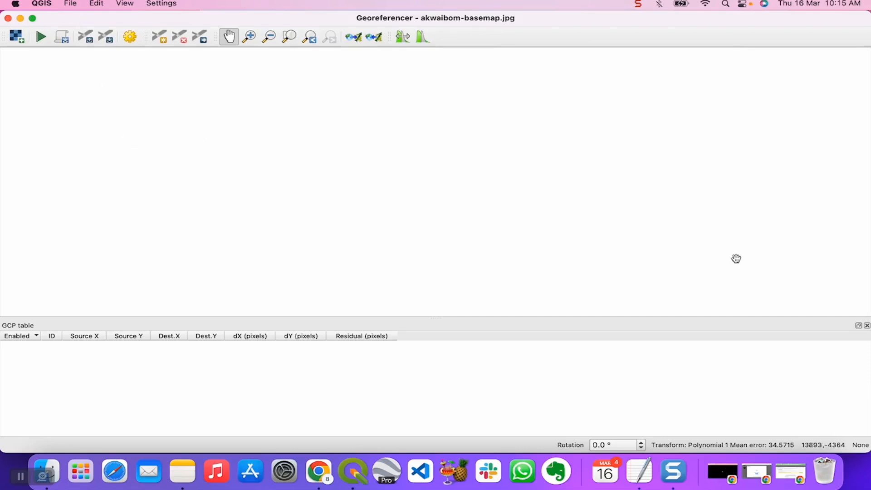
Step: Delete akwaibom-basemap.jpg.points from the raster data folder and load akwaibom-basemap.jpg into the Georeferencer
left_click(17, 40)
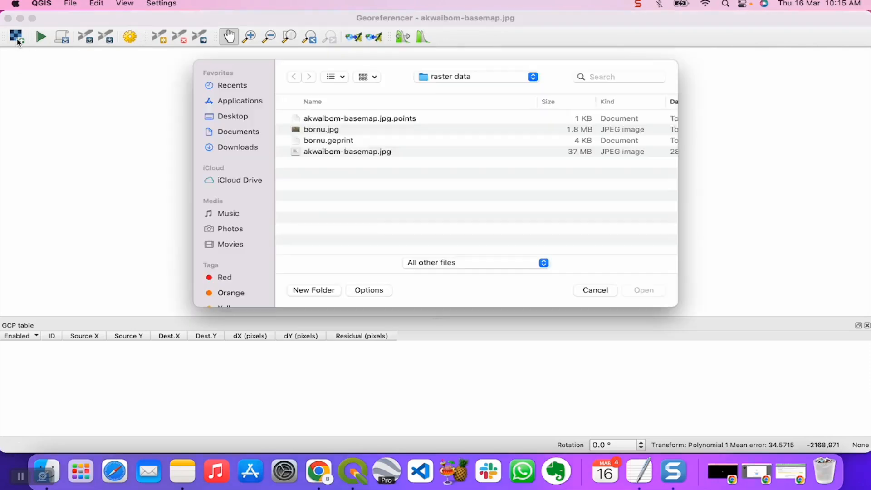
left_click(314, 154)
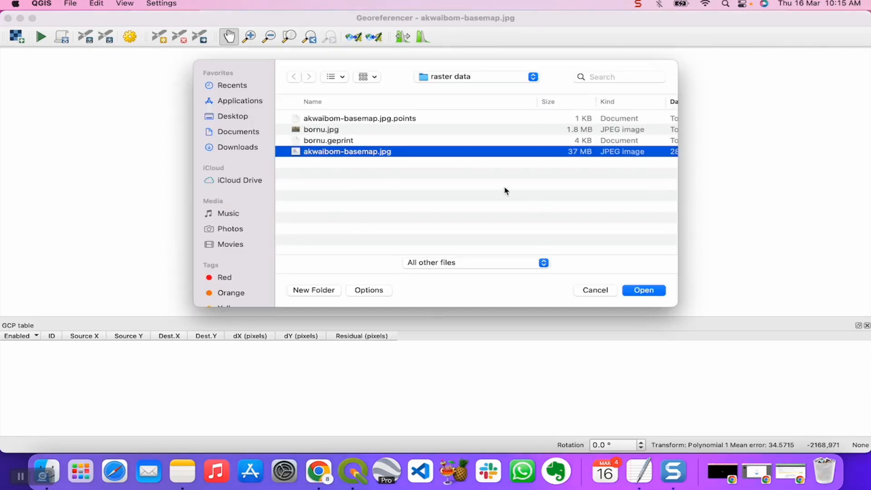
left_click(412, 121)
key("super+BackSpace")
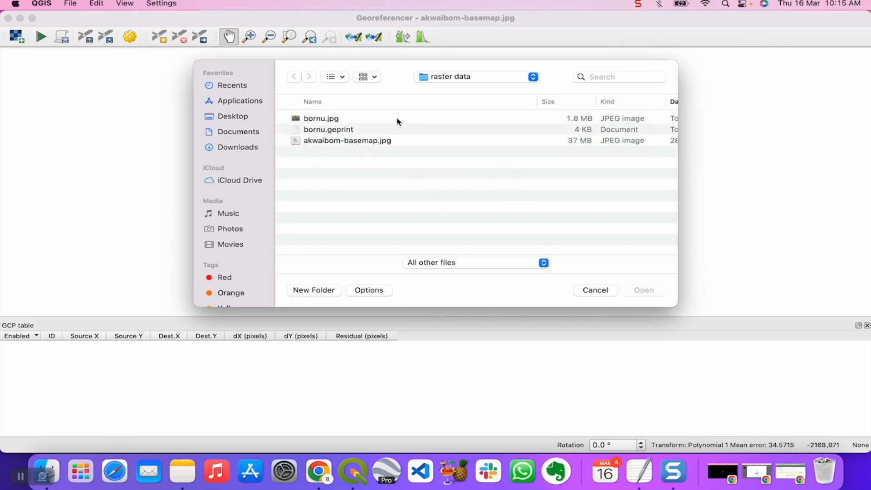
left_click(352, 141)
left_click(647, 296)
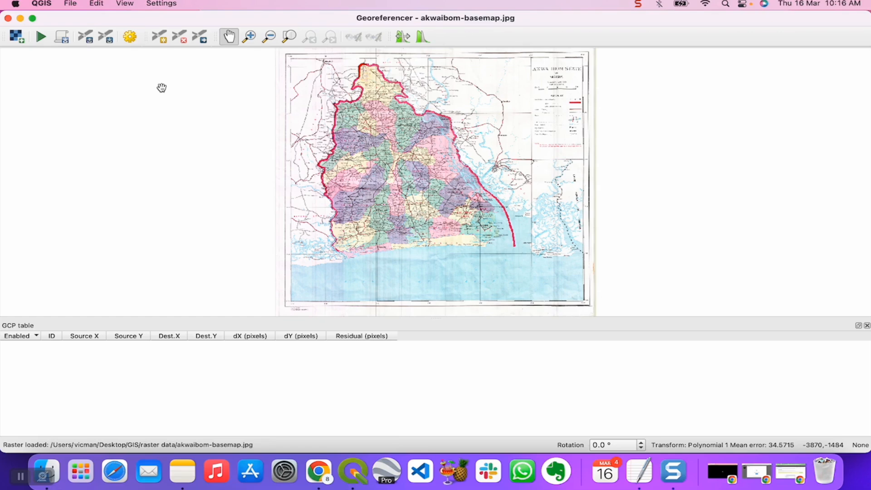
Step: Examine the longitude labels along the basemap's upper border, and return to a wider view of the map
left_click_drag(361, 64, 360, 82)
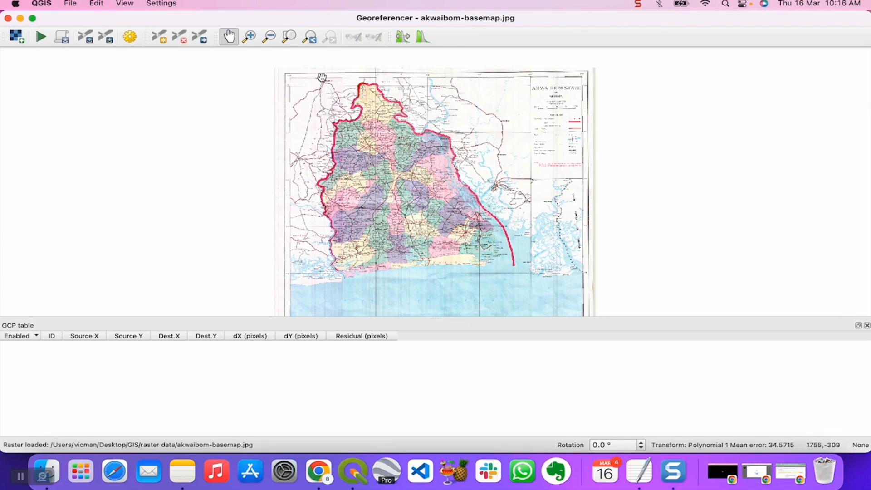
scroll(313, 80, "up", 3)
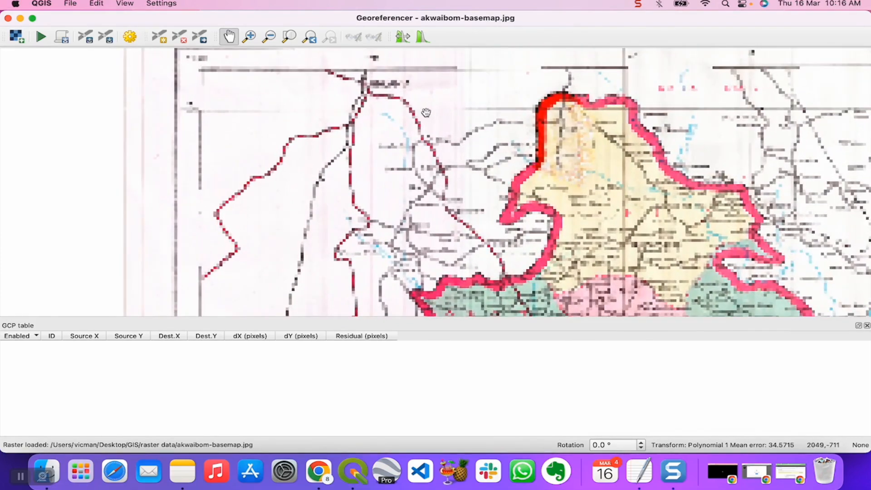
left_click_drag(426, 113, 404, 153)
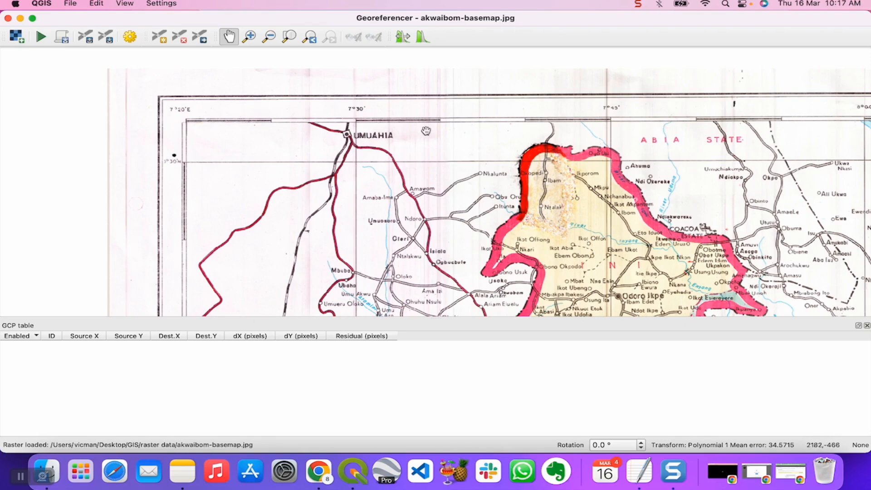
scroll(569, 142, "down", 5)
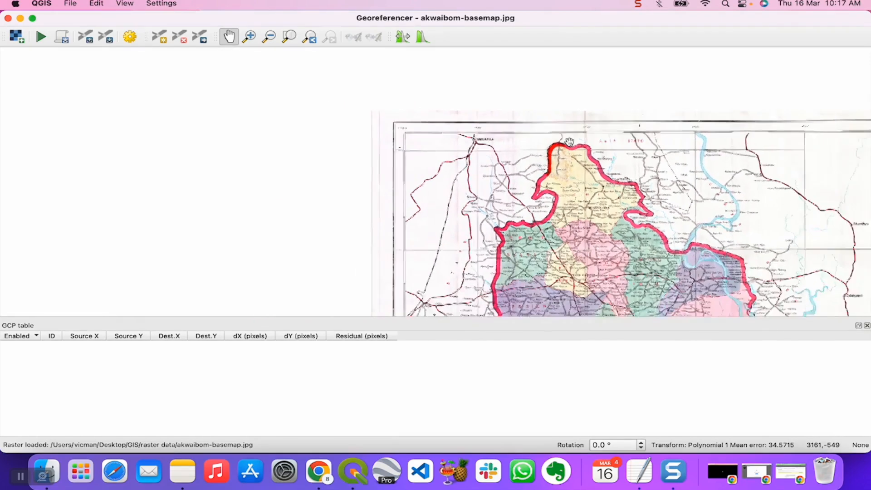
left_click_drag(617, 175, 430, 132)
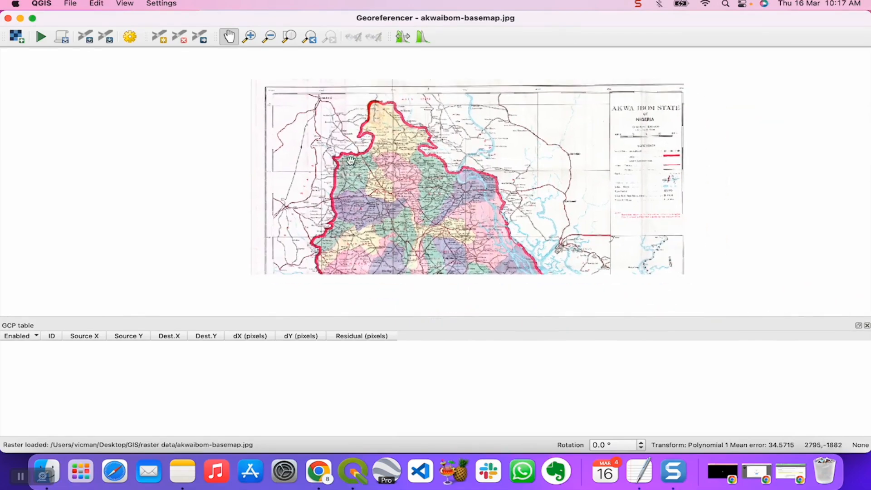
scroll(273, 200, "down", 1)
Step: Examine the basemap's upper-left corner and the latitude labels along its left border down to the 5°15' line
scroll(273, 199, "up", 5)
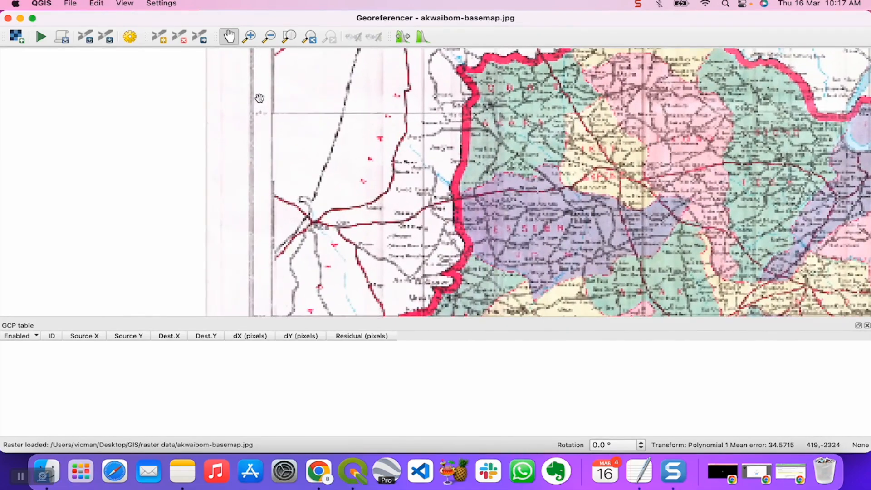
left_click_drag(276, 115, 272, 263)
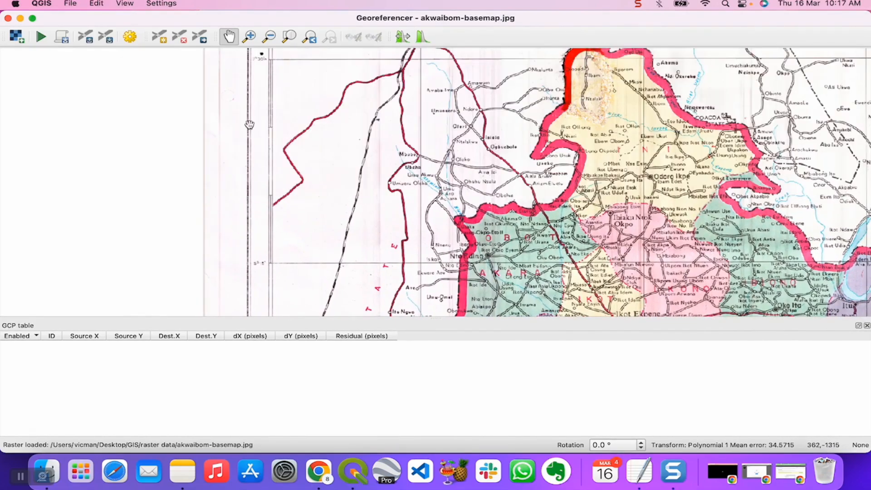
left_click_drag(253, 87, 257, 237)
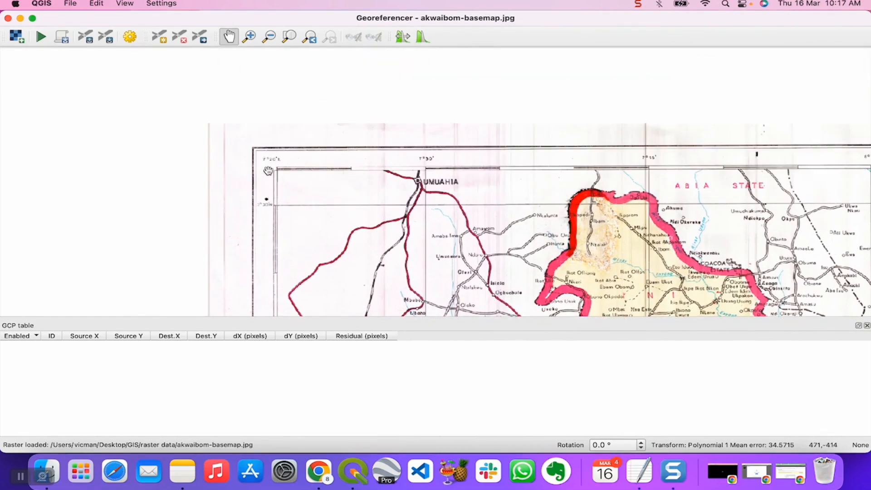
scroll(264, 207, "up", 3)
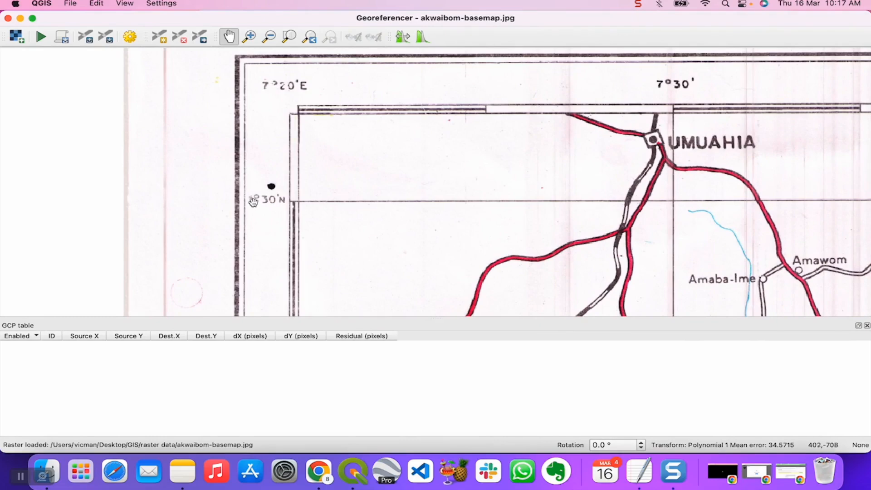
left_click_drag(274, 226, 287, 28)
left_click_drag(288, 189, 292, 15)
left_click_drag(288, 179, 288, 80)
left_click_drag(285, 200, 286, 74)
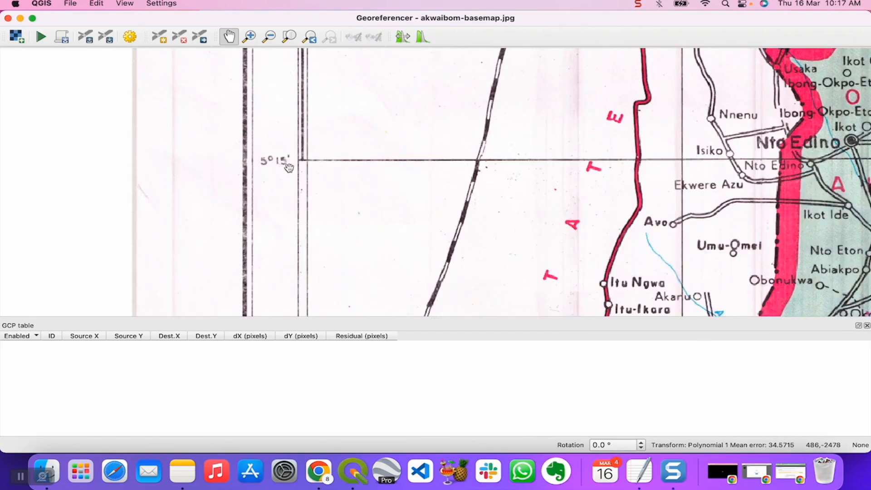
Step: Return from the 5°15' latitude label to an overview of the basemap with its upper border in view
scroll(289, 168, "up", 2)
scroll(289, 168, "down", 4)
scroll(288, 170, "down", 3)
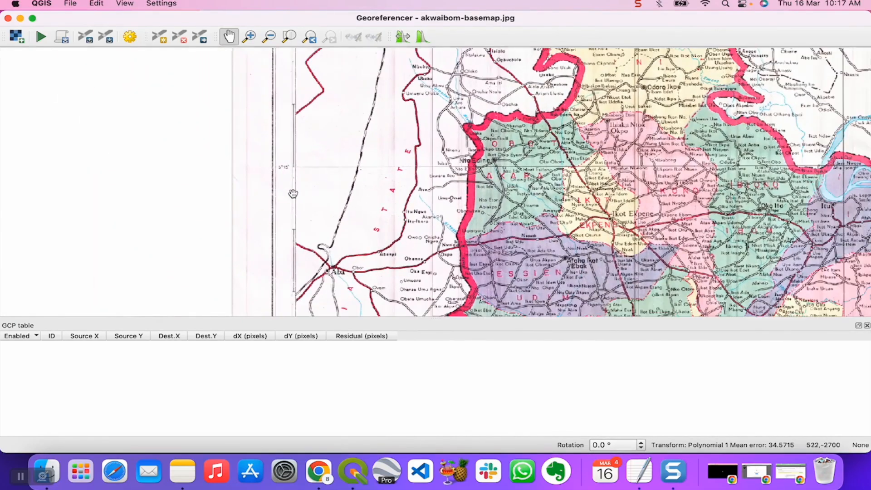
scroll(292, 193, "down", 2)
scroll(290, 241, "up", 1)
scroll(290, 242, "down", 1)
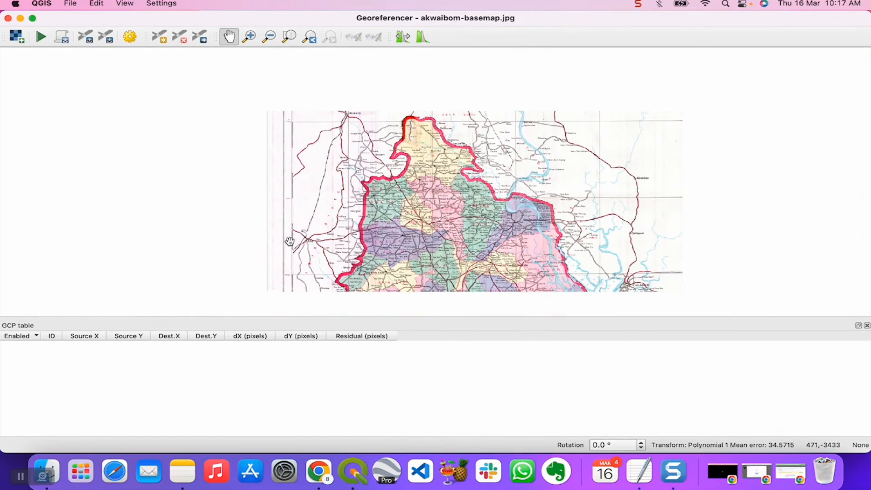
left_click_drag(294, 272, 295, 232)
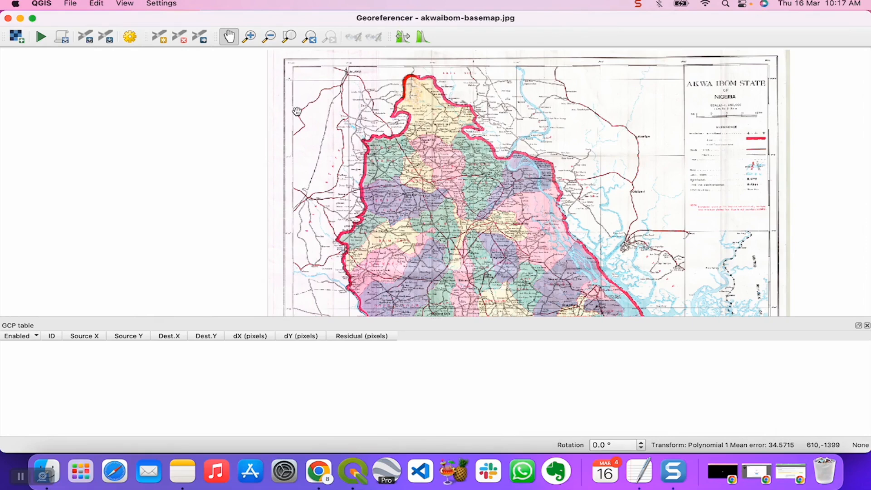
Step: Examine up close the grid intersection of the 7°30' longitude and 5°30'N latitude lines near Umuahia
scroll(350, 62, "up", 3)
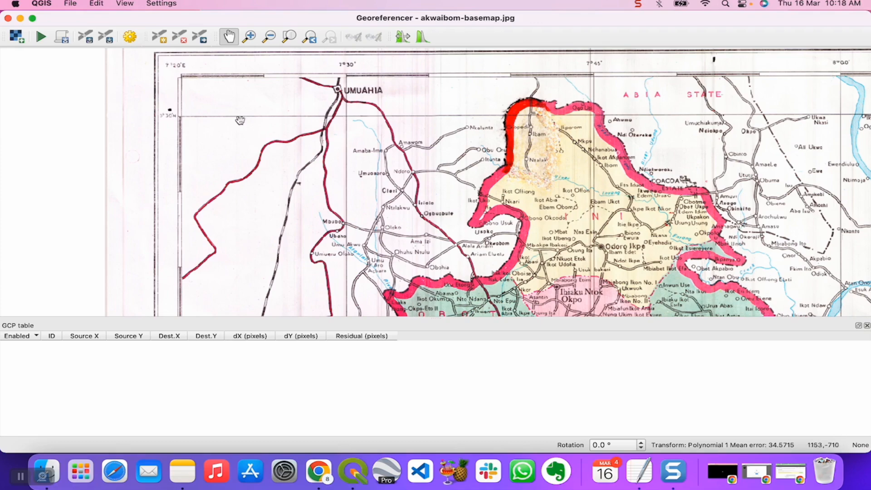
scroll(164, 127, "up", 2)
scroll(164, 127, "up", 2)
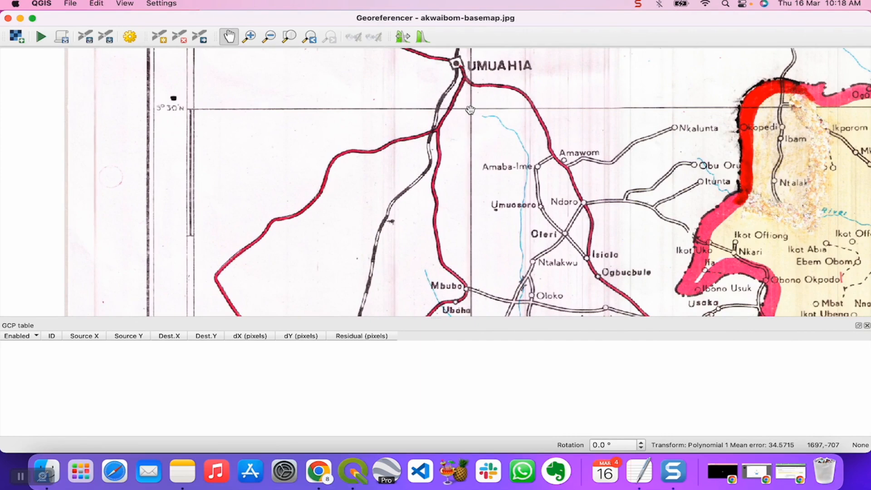
Step: Examine the basemap's coordinate grid from the Umuahia corner across the full map width and down to the southern coast
scroll(471, 109, "down", 6)
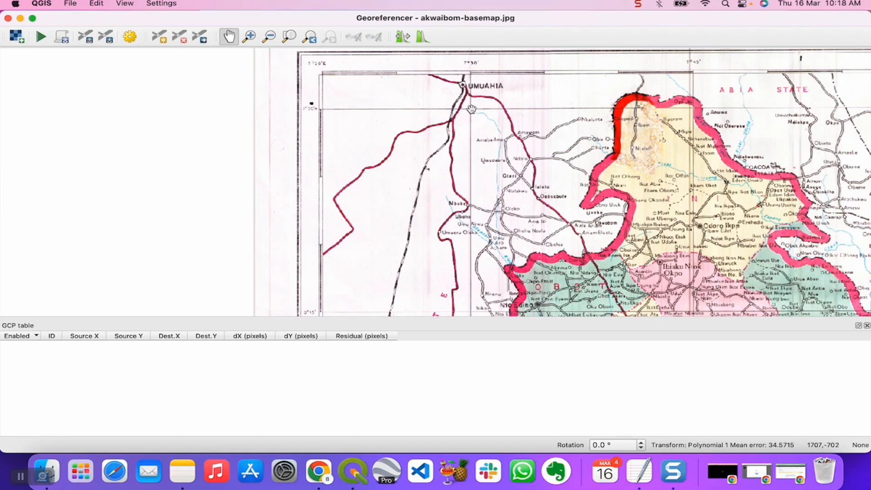
left_click_drag(475, 190, 387, 176)
scroll(476, 219, "down", 1)
scroll(476, 218, "down", 1)
left_click_drag(483, 220, 435, 184)
scroll(419, 255, "down", 2)
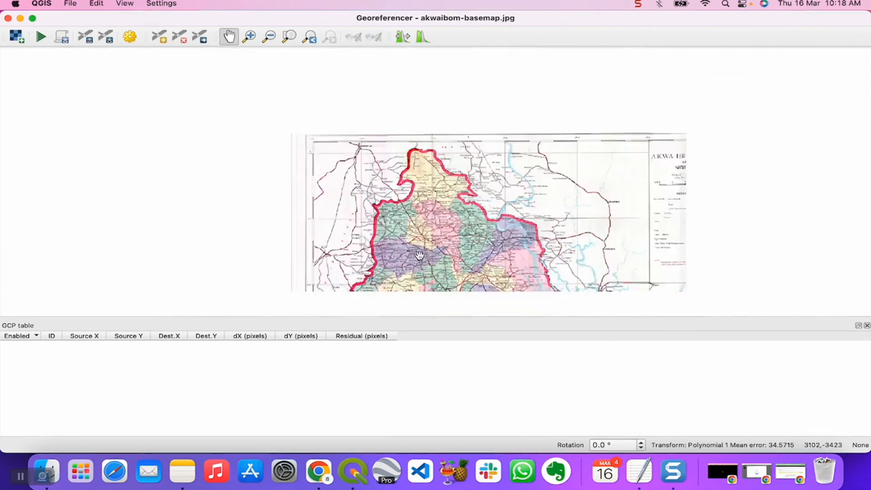
left_click_drag(411, 209, 369, 199)
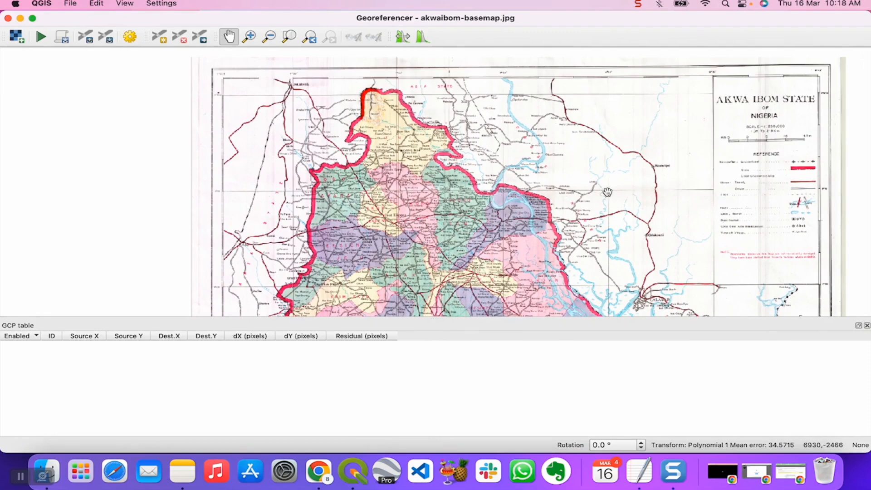
left_click_drag(426, 247, 416, 128)
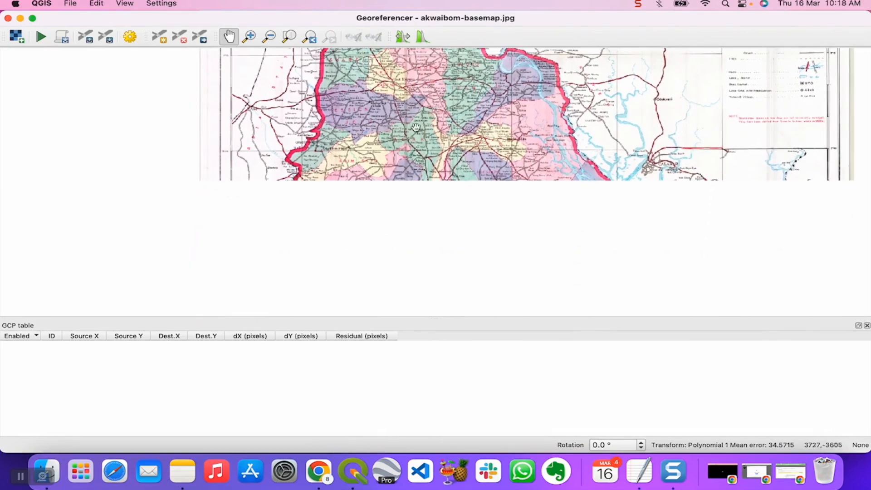
left_click_drag(377, 222, 372, 150)
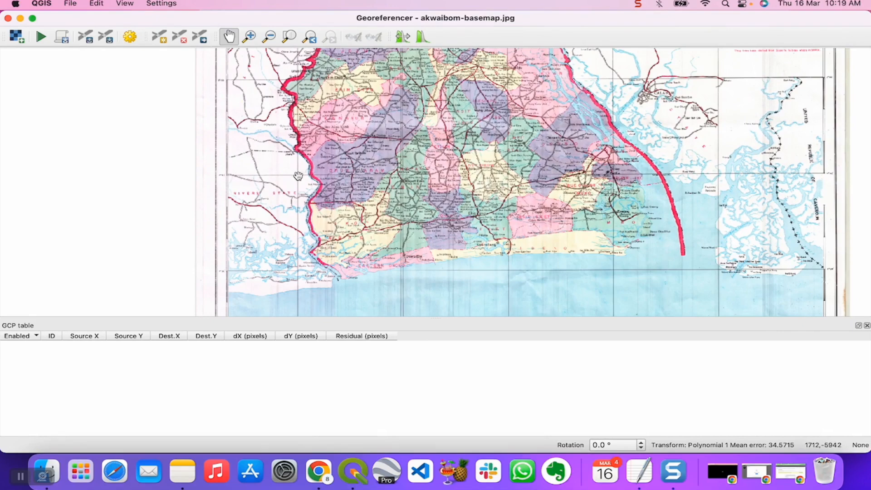
Step: Examine the grid lines crossing the southern part of the basemap, up close around Eket and Oron
scroll(617, 176, "up", 1)
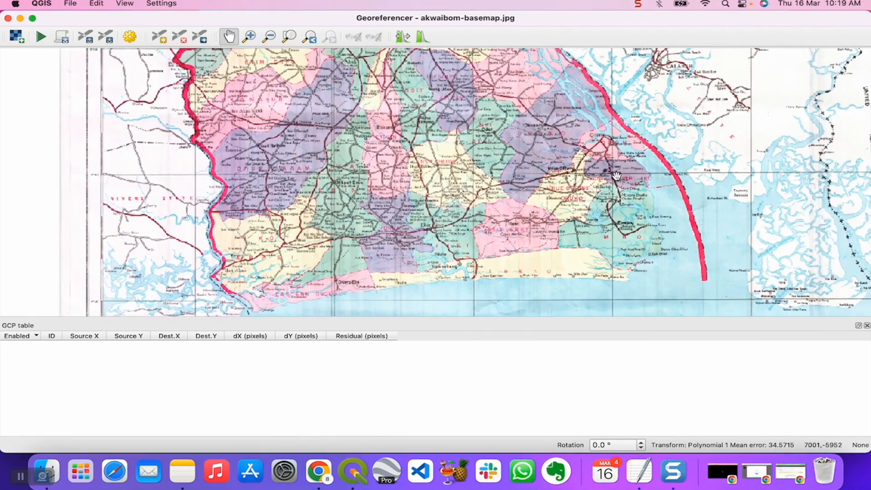
scroll(617, 176, "up", 1)
scroll(615, 175, "up", 1)
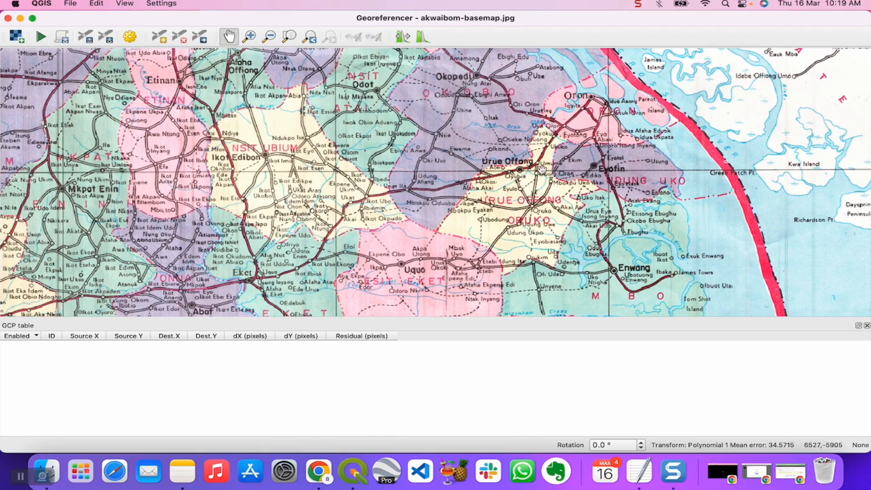
scroll(542, 168, "down", 2)
scroll(543, 169, "down", 1)
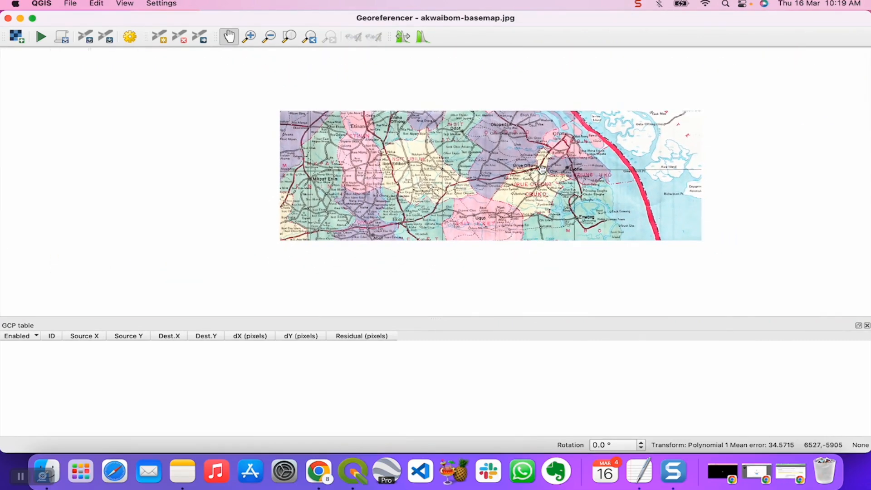
scroll(542, 169, "up", 2)
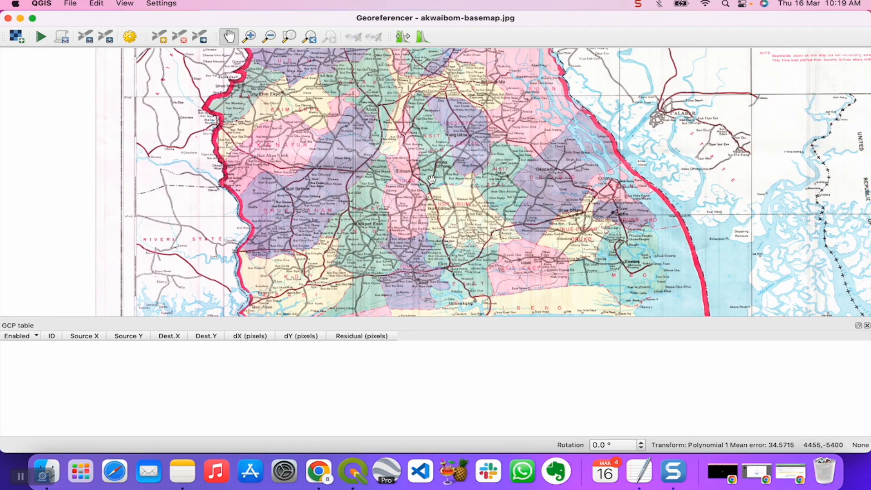
Step: Return to the basemap's upper border and examine the 7°30' longitude label above Umuahia up close
left_click_drag(410, 146, 428, 271)
left_click_drag(370, 146, 384, 243)
left_click_drag(309, 151, 327, 190)
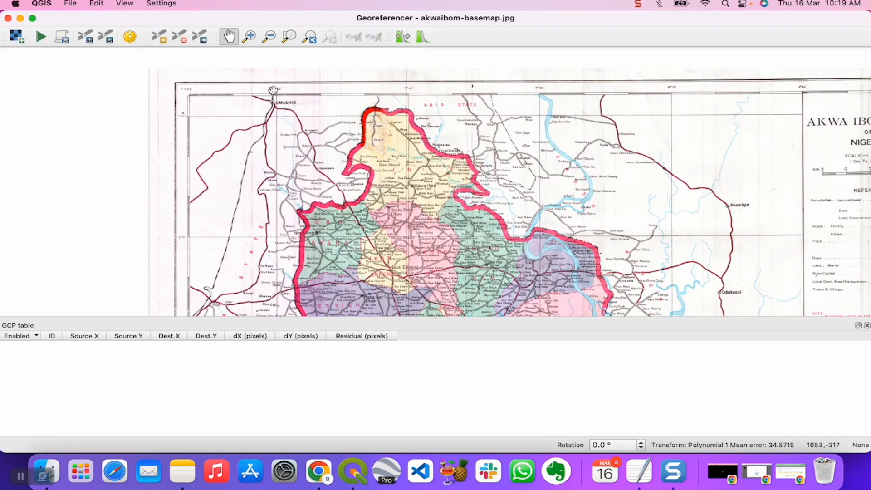
scroll(273, 89, "up", 6)
left_click_drag(272, 120, 368, 118)
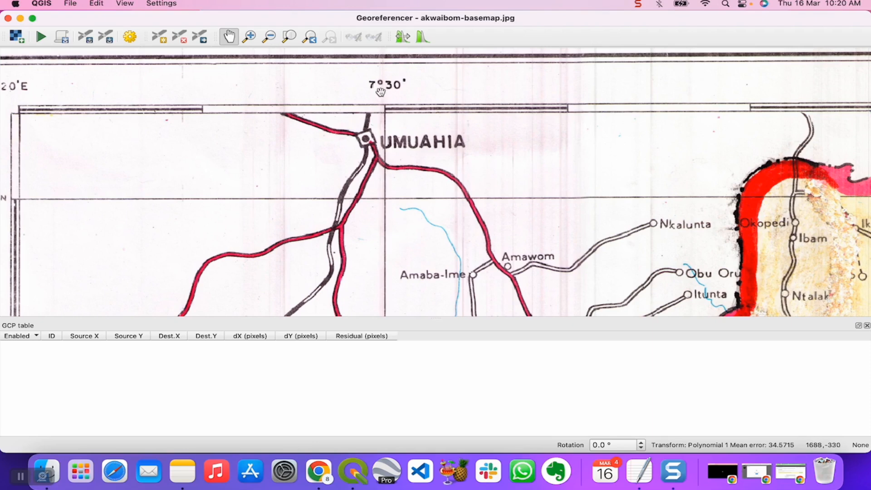
Step: Compare the map's 7°30' longitude label with the X value of Point 1 in the TextEdit coordinate notes
left_click(640, 472)
left_click_drag(478, 143, 527, 63)
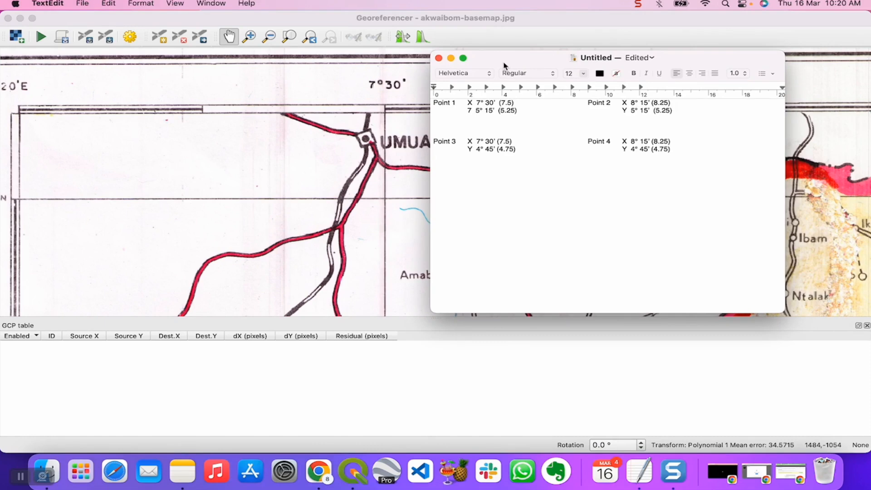
left_click(376, 84)
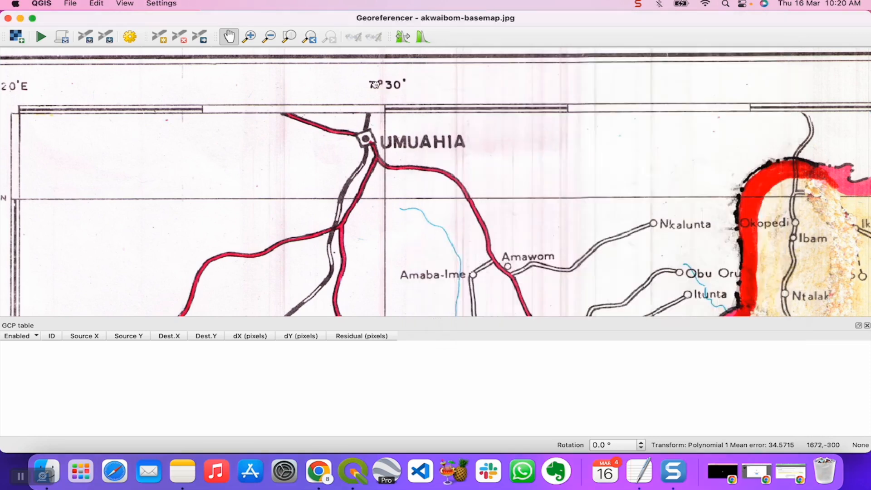
left_click_drag(377, 85, 367, 84)
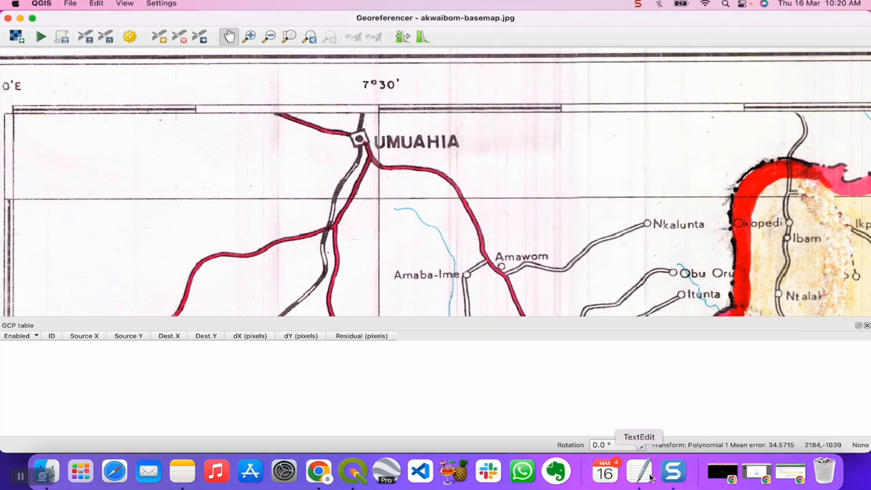
left_click(640, 473)
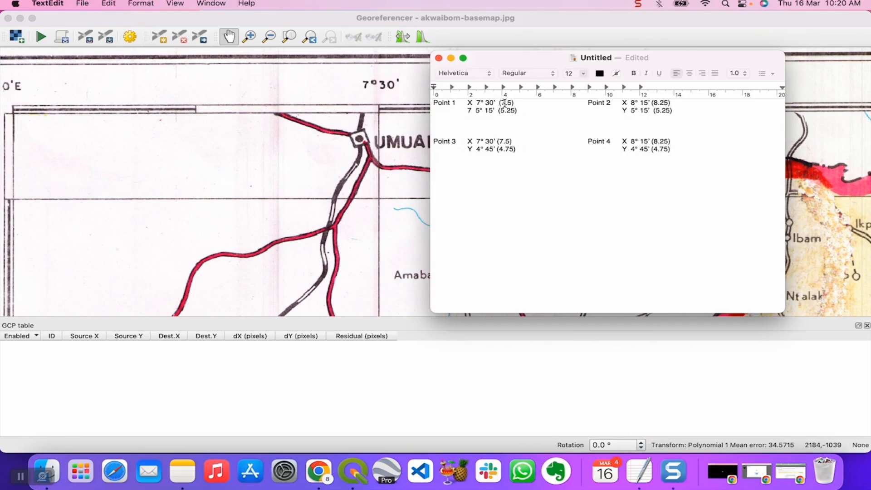
left_click_drag(505, 103, 500, 103)
Step: Follow the 7°30' line down to the 5°15' latitude label and check the label against the TextEdit coordinate notes
left_click_drag(366, 193, 377, 119)
left_click_drag(386, 160, 396, 6)
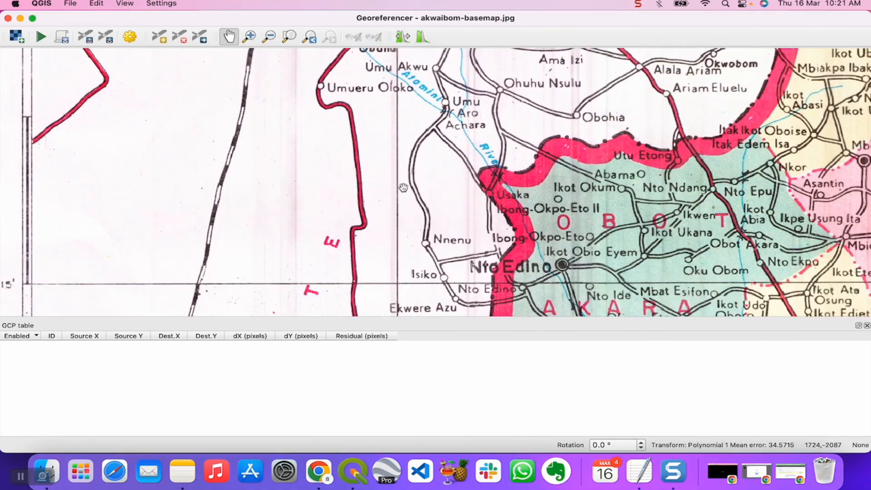
left_click_drag(402, 187, 410, 111)
left_click_drag(215, 164, 324, 171)
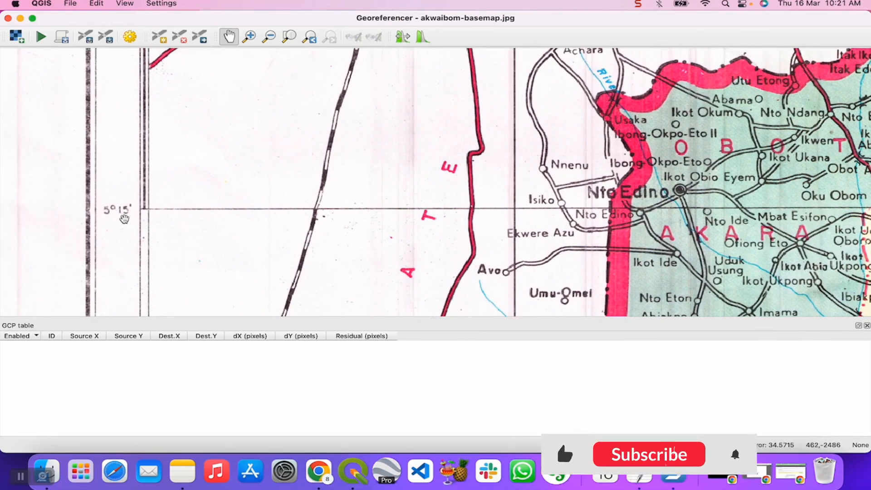
left_click(644, 479)
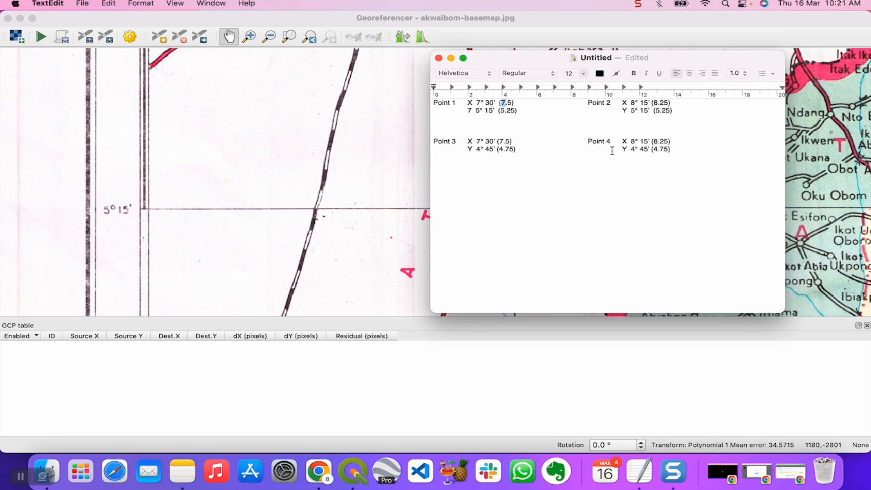
left_click_drag(521, 58, 639, 81)
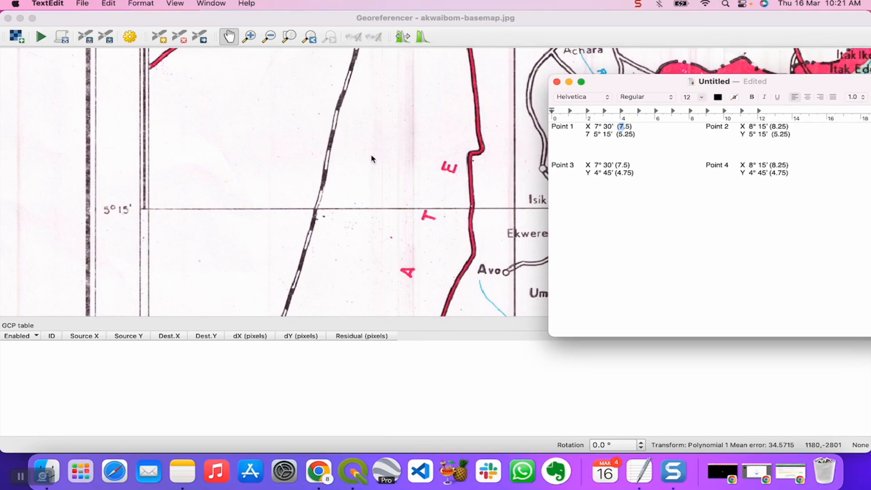
left_click(360, 157)
Step: Place a control point on the intersection of the 7°30' longitude and 5°15' latitude lines, west of Nto Edino
left_click_drag(417, 161, 372, 160)
scroll(372, 159, "up", 1)
scroll(372, 159, "up", 1)
scroll(369, 159, "down", 5)
scroll(443, 190, "down", 3)
left_click_drag(535, 189, 403, 144)
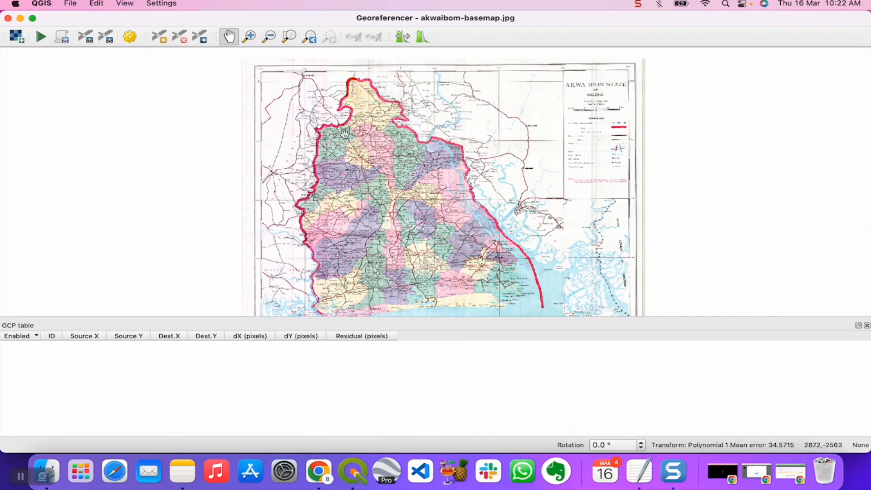
scroll(291, 146, "up", 8)
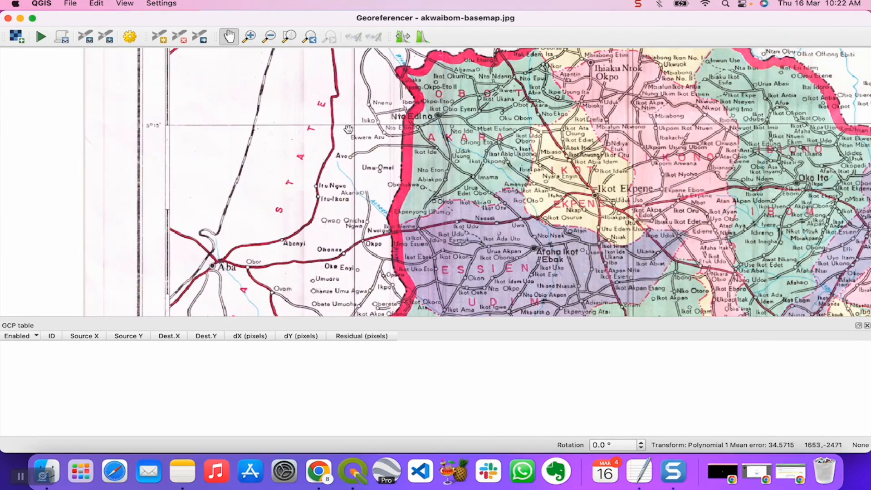
scroll(355, 128, "up", 5)
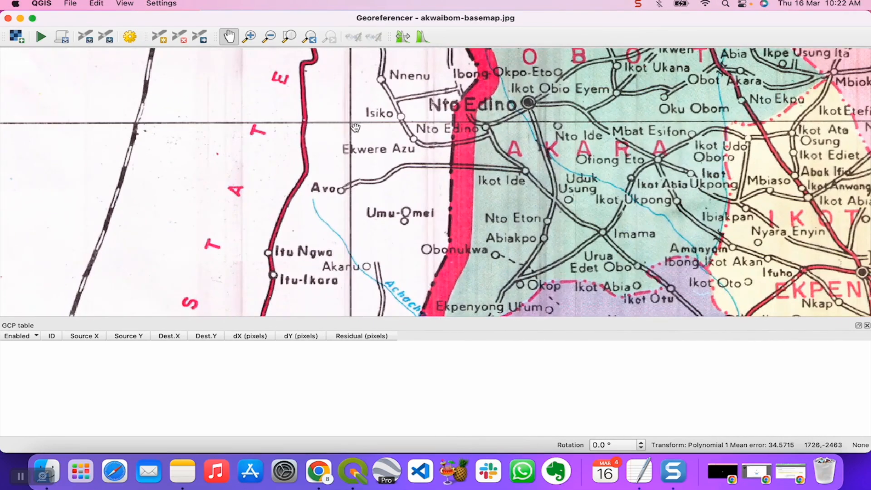
left_click_drag(349, 135, 363, 151)
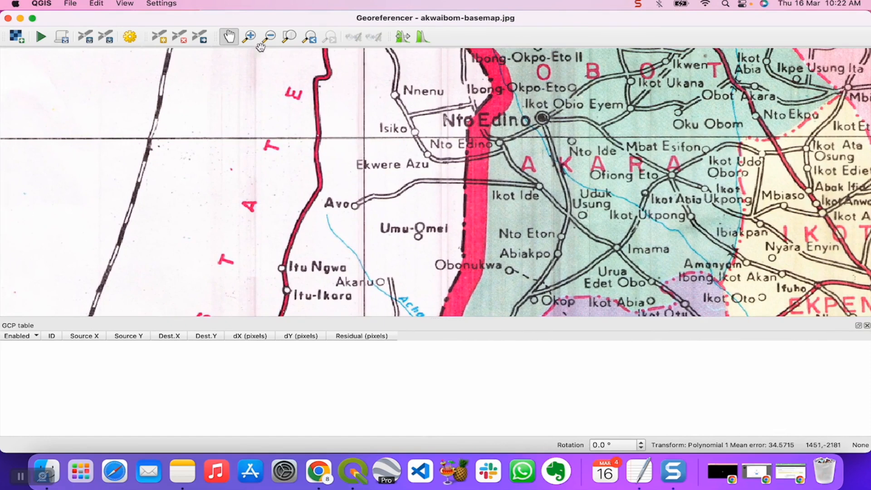
left_click(162, 42)
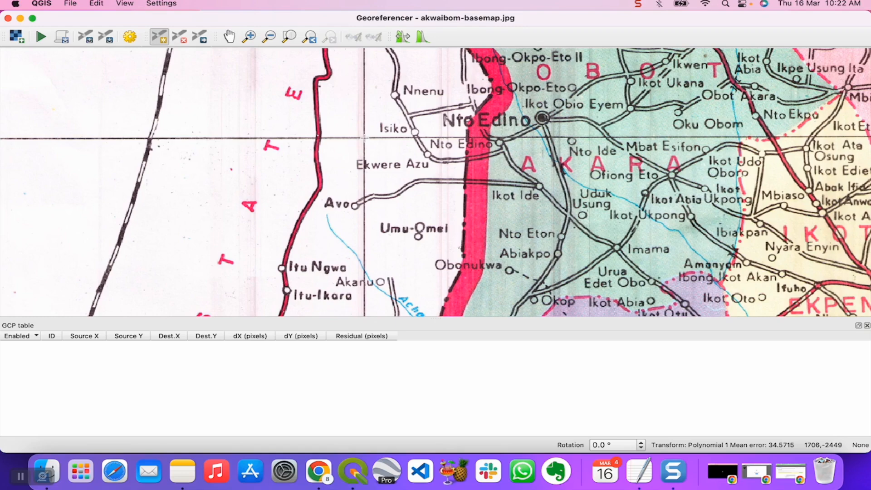
left_click(364, 138)
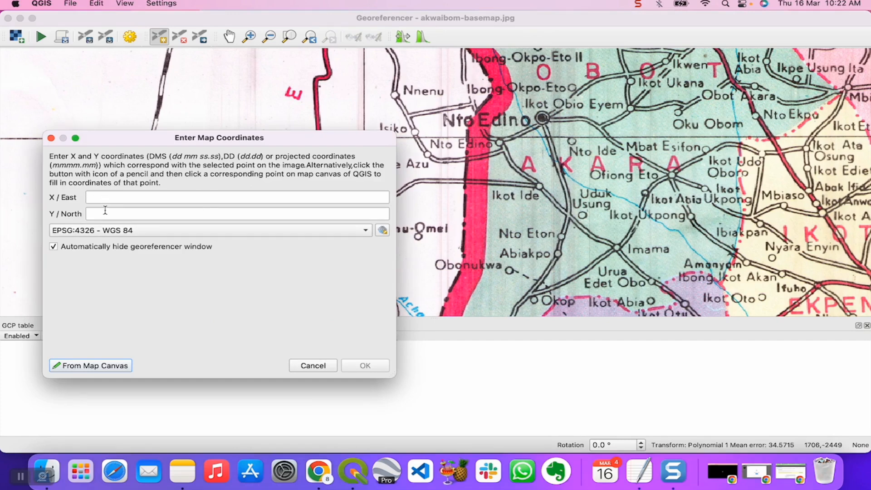
Step: Show the TextEdit coordinate notes beside the map coordinates dialog and set the control point's X / East to 7.5
left_click(639, 472)
left_click_drag(632, 91, 563, 118)
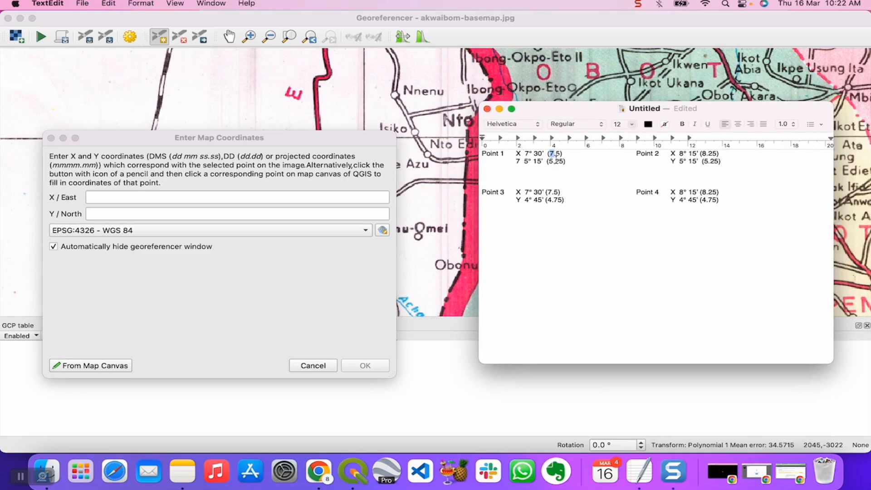
left_click(110, 197)
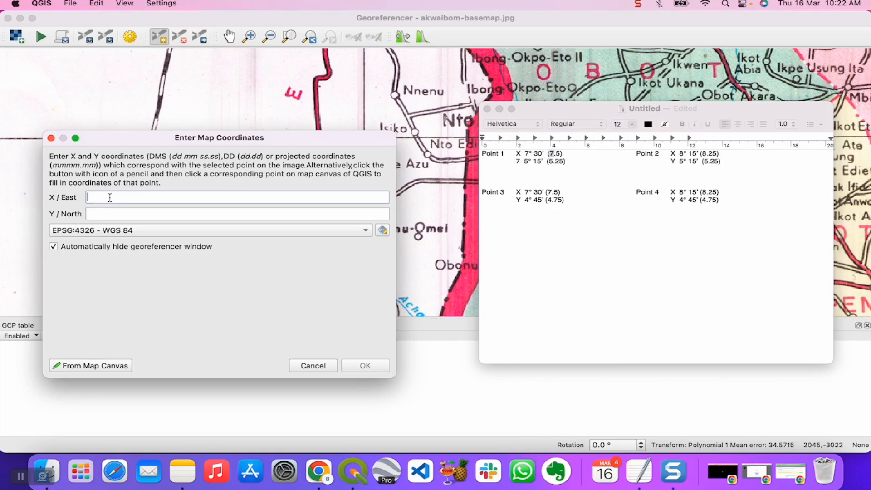
type("7.5")
Step: Correct the axis label in front of Point 1's 5°15' value to Y in the TextEdit notes
left_click(520, 162)
key("BackSpace")
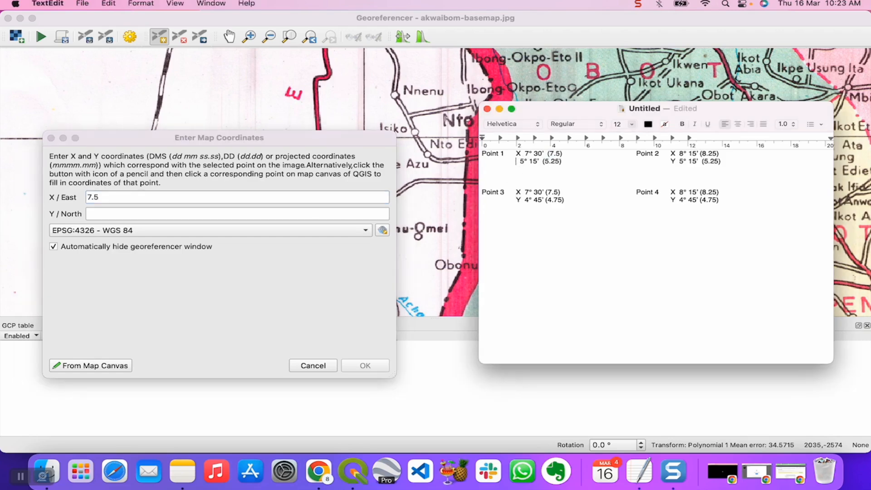
type("Y")
Step: Set the control point's Y / North to 5.25 and add it to the GCP table
left_click(111, 214)
type("5.")
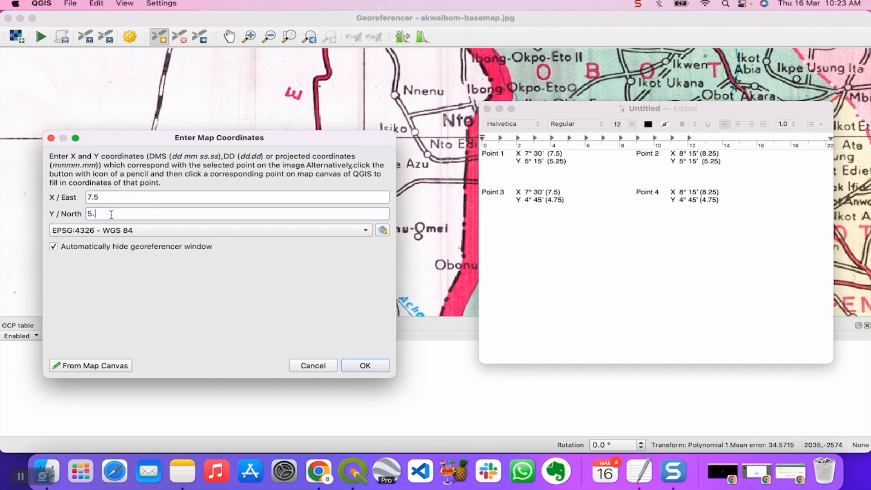
type("25")
left_click(367, 366)
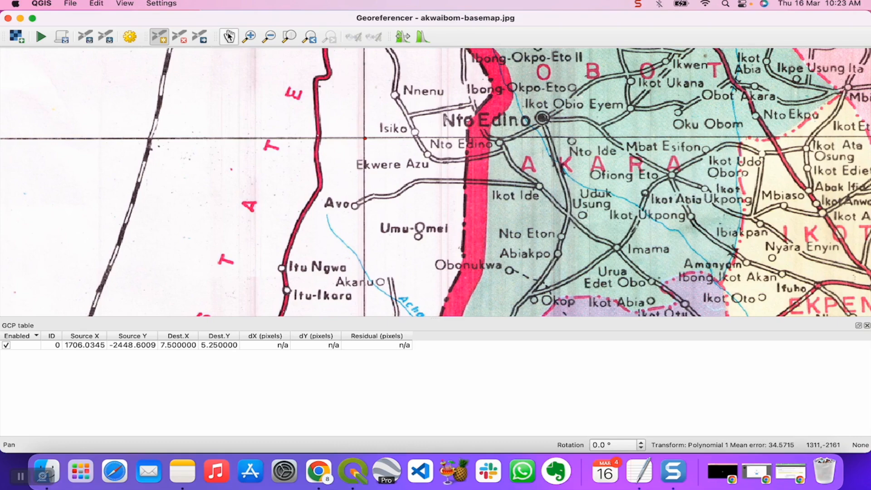
Step: Examine the grid east of the first control point, checking the 8°15' longitude label against Point 2 in the TextEdit notes
left_click(229, 37)
left_click_drag(566, 162, 371, 162)
left_click_drag(646, 178, 466, 176)
scroll(466, 175, "down", 2)
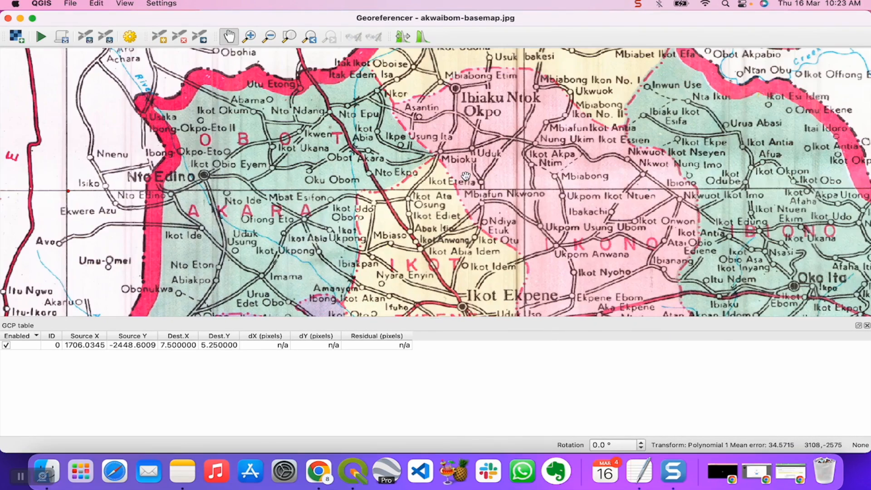
scroll(466, 176, "down", 6)
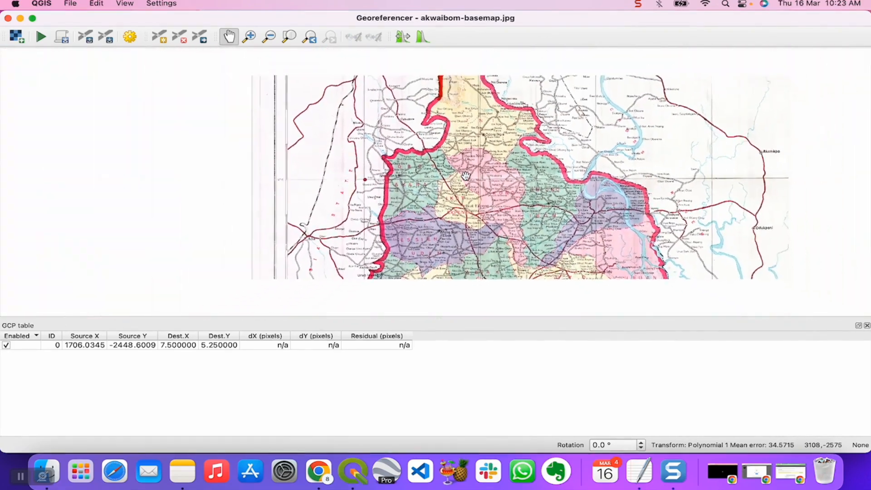
left_click_drag(618, 201, 569, 201)
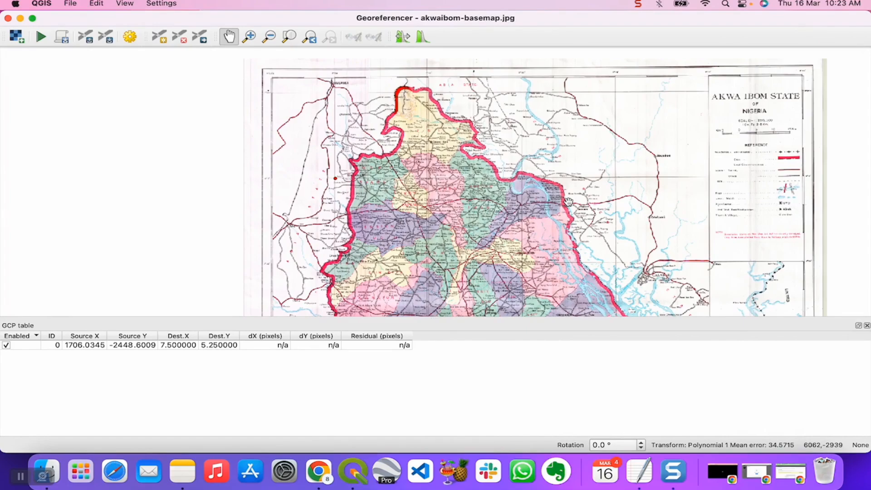
scroll(569, 201, "up", 5)
scroll(564, 194, "down", 4)
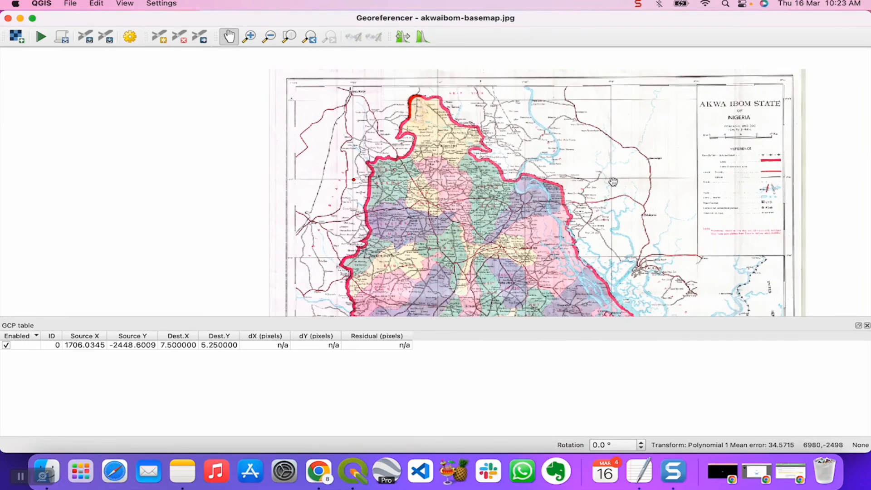
scroll(613, 181, "up", 2)
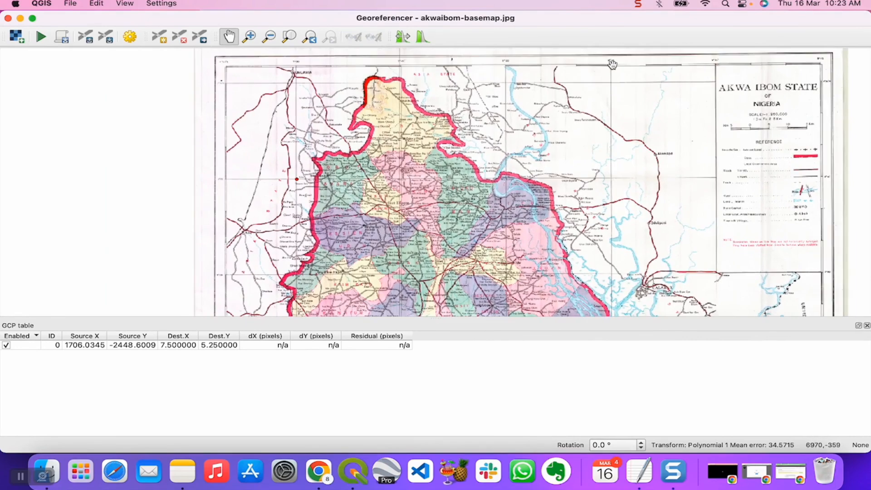
scroll(612, 63, "up", 4)
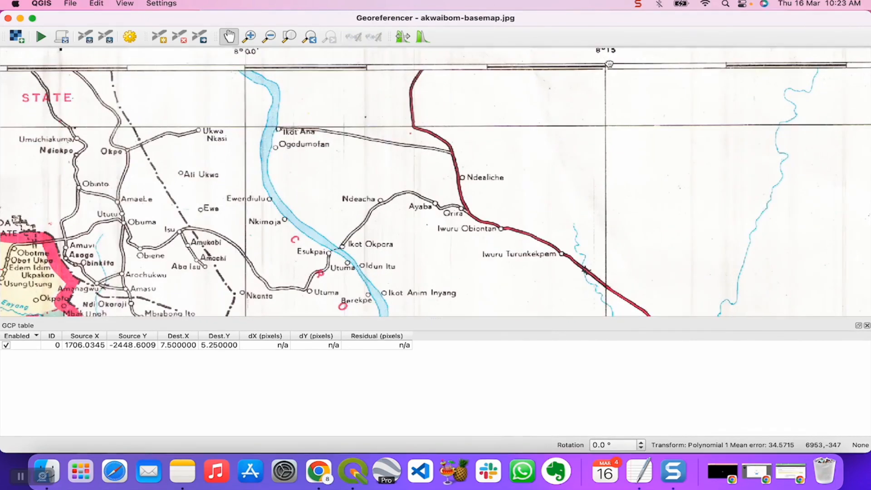
left_click_drag(609, 64, 609, 80)
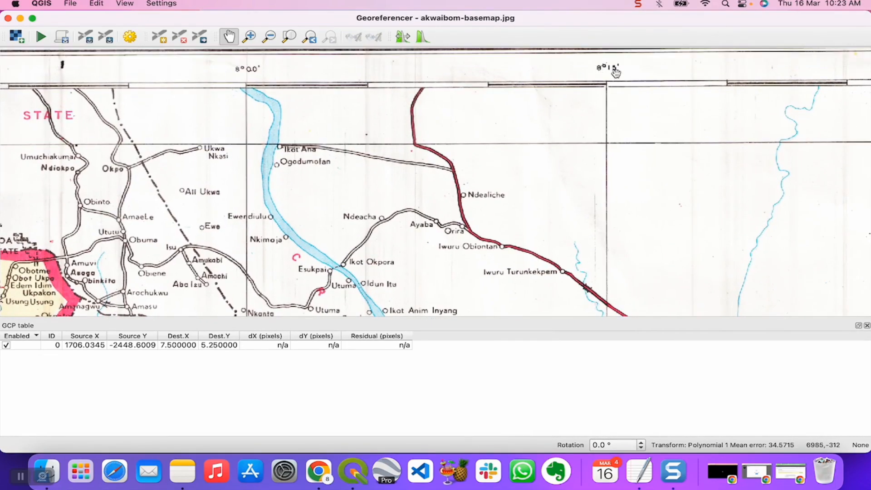
left_click(640, 471)
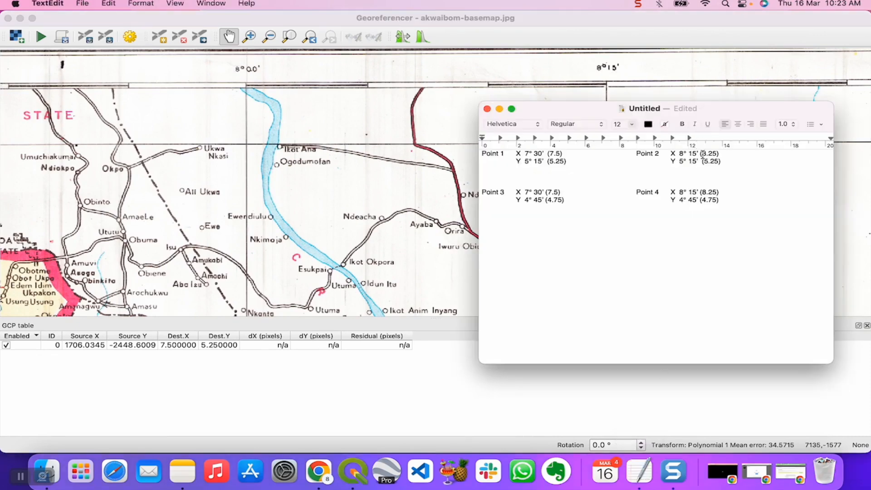
left_click(568, 74)
Step: Place a control point on the intersection of the 8°15' longitude and 5°15' latitude lines, southeast of Uwet
left_click_drag(624, 253, 663, 137)
scroll(554, 232, "down", 3)
left_click_drag(536, 277, 562, 177)
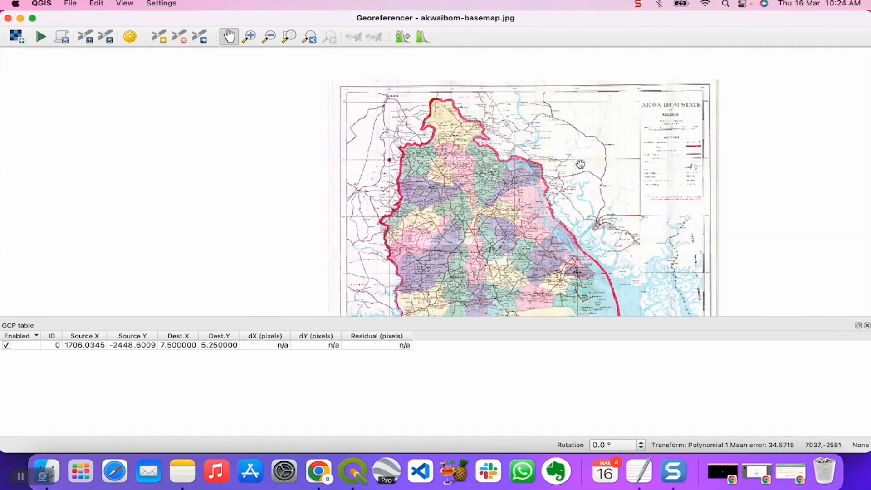
scroll(580, 163, "up", 6)
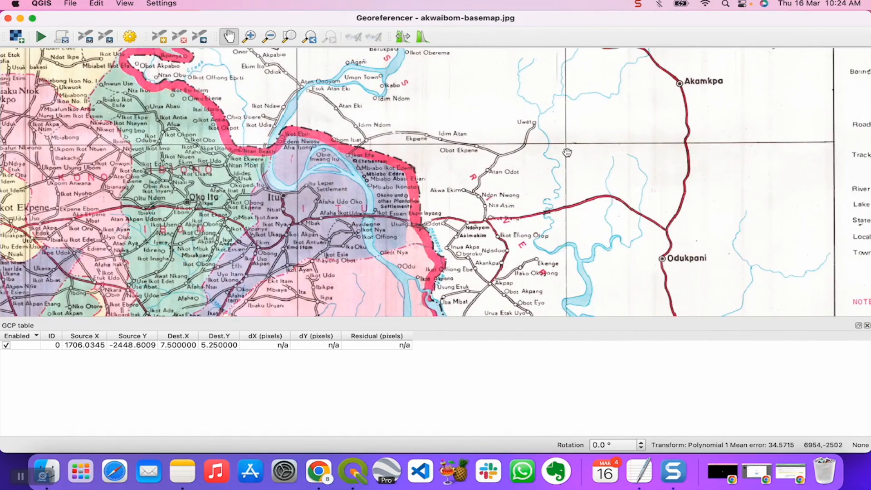
scroll(568, 153, "up", 3)
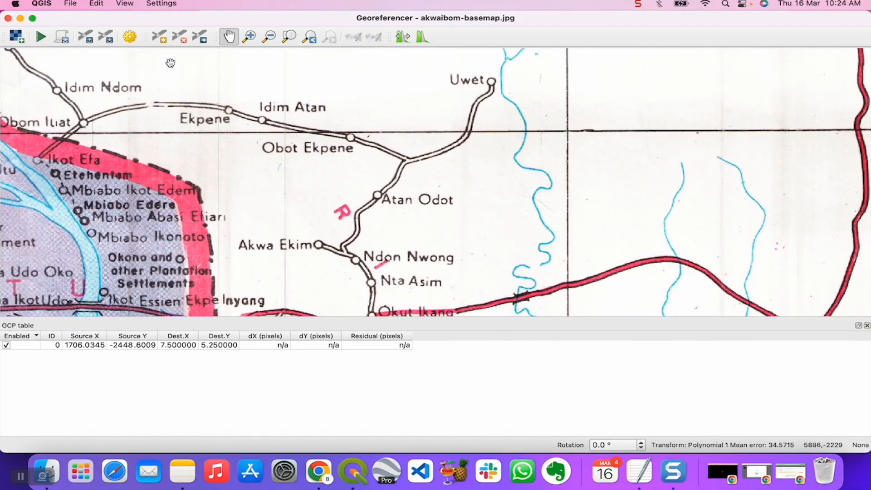
left_click(159, 36)
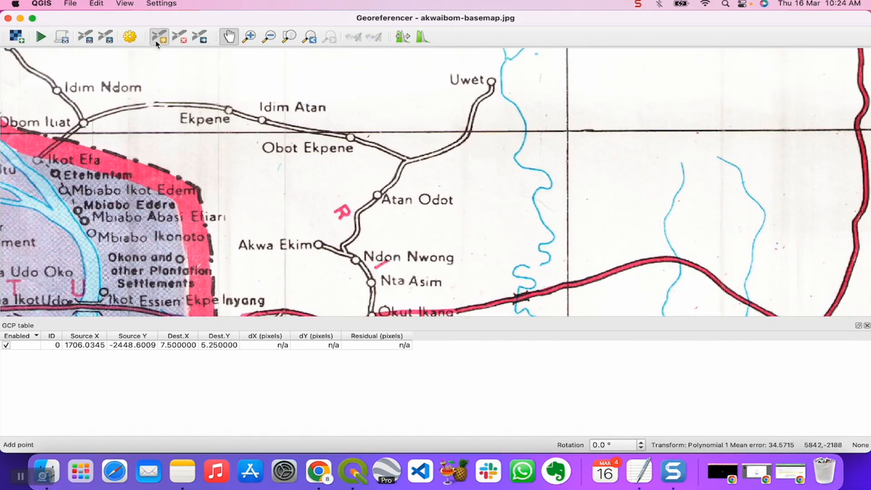
left_click(567, 131)
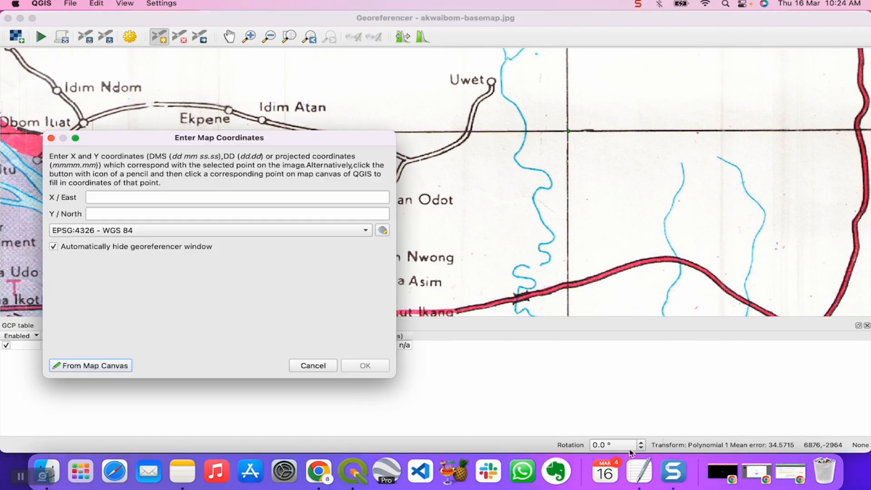
Step: Show the TextEdit coordinate notes beside the dialog and add the control point with X / East 8.25 and Y / North 5.25
left_click(644, 472)
left_click_drag(599, 113, 552, 163)
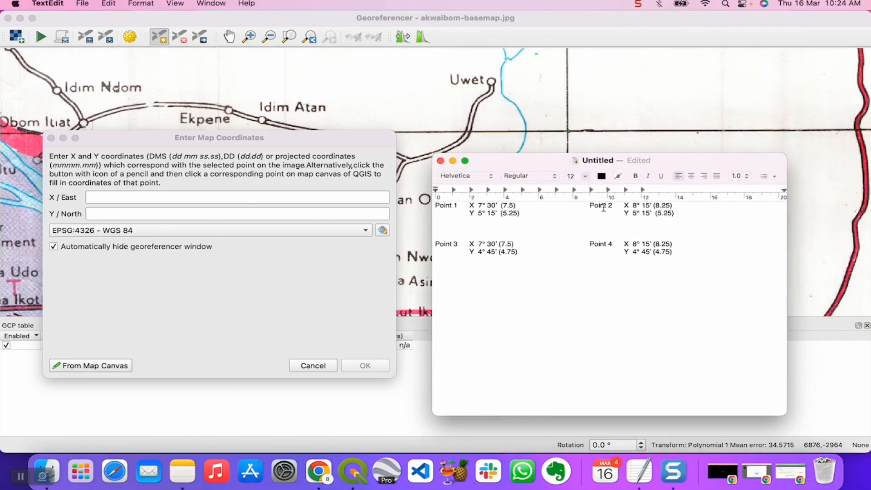
left_click(133, 199)
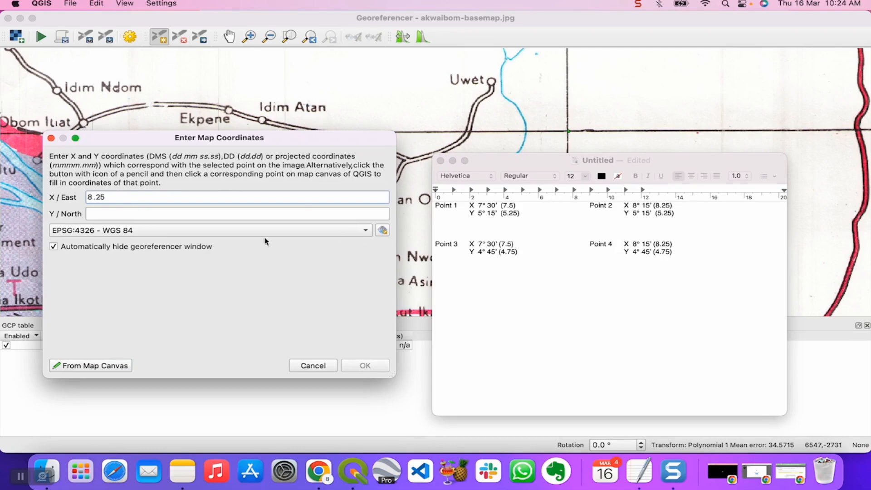
left_click(157, 214)
type("5.25")
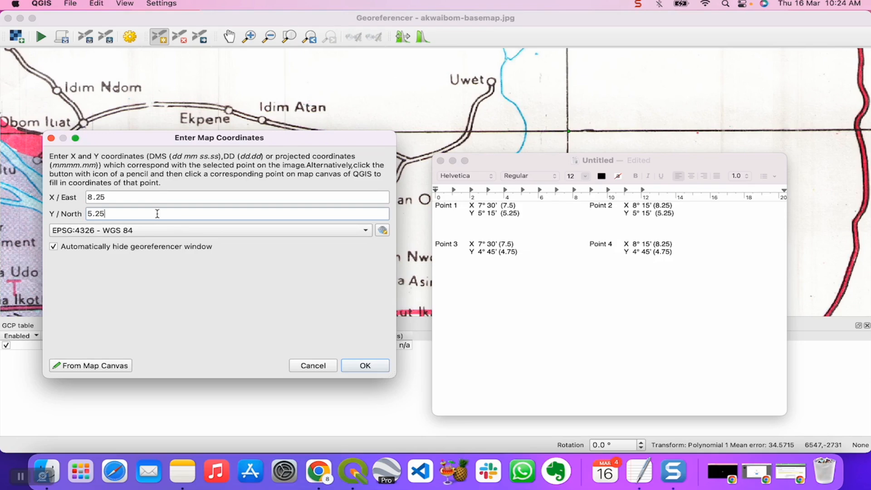
left_click(364, 365)
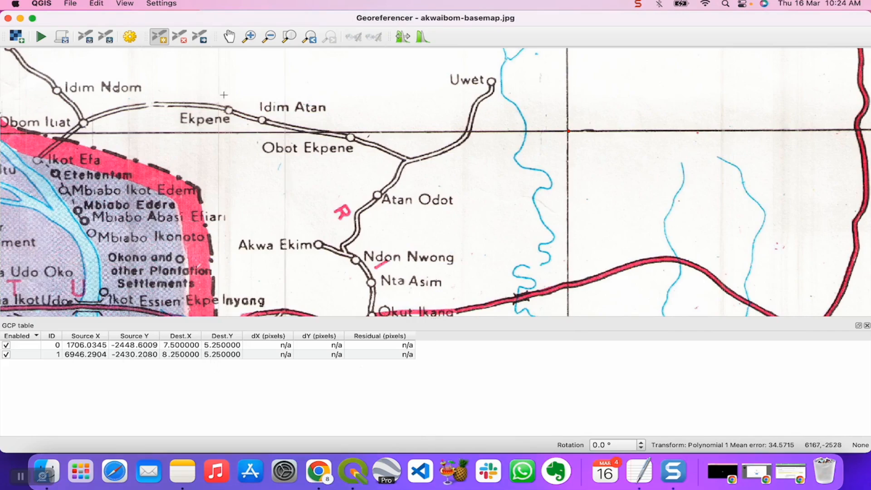
Step: Examine the 4°45' latitude label and its grid line in Rivers State, checking them against Point 3 in the TextEdit notes
left_click(230, 38)
scroll(229, 224, "down", 6)
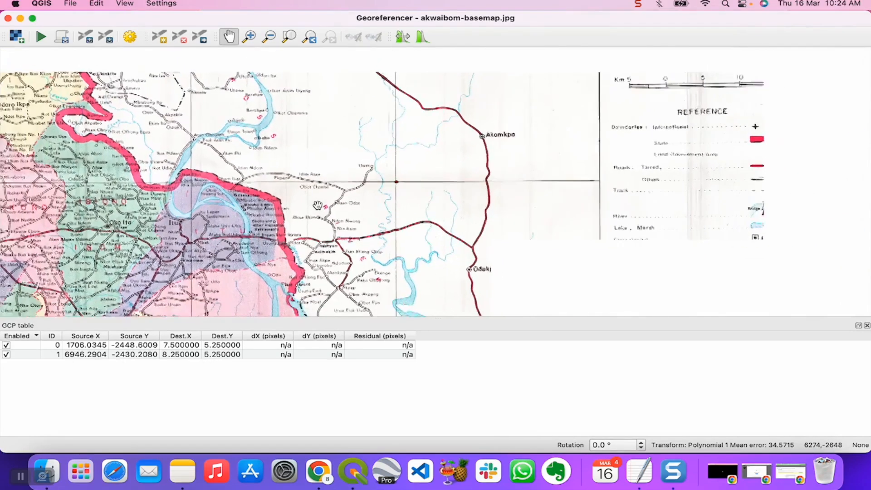
left_click_drag(229, 224, 424, 159)
left_click_drag(321, 231, 366, 157)
left_click_drag(294, 272, 355, 160)
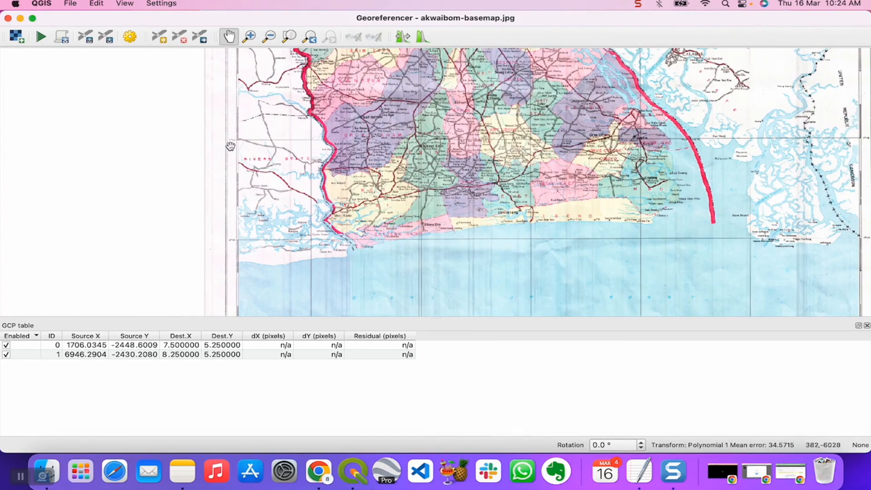
scroll(232, 147, "up", 3)
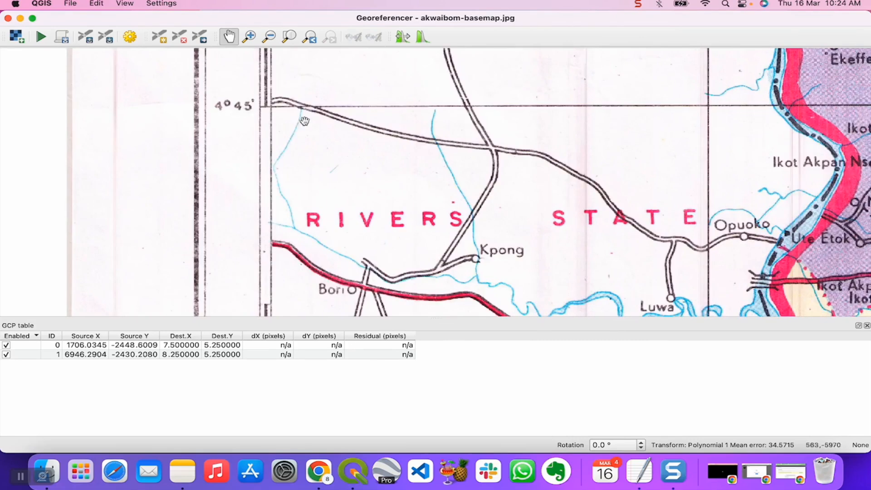
left_click_drag(426, 168, 230, 182)
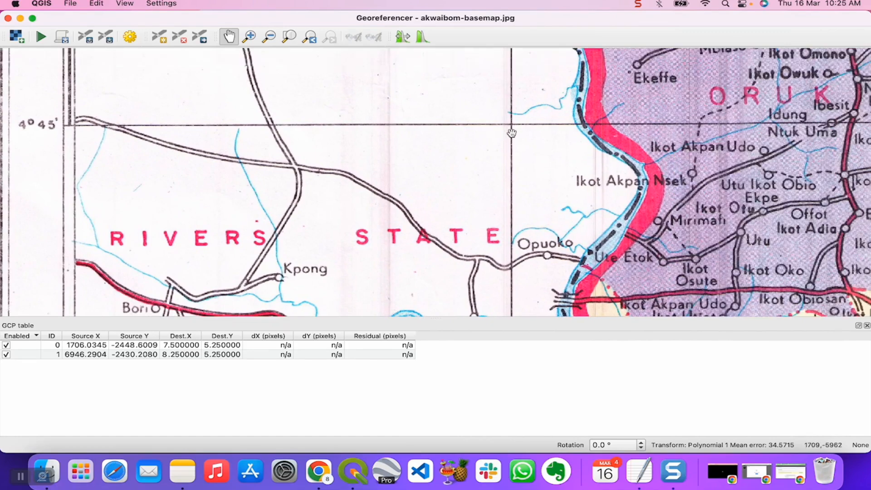
left_click(639, 472)
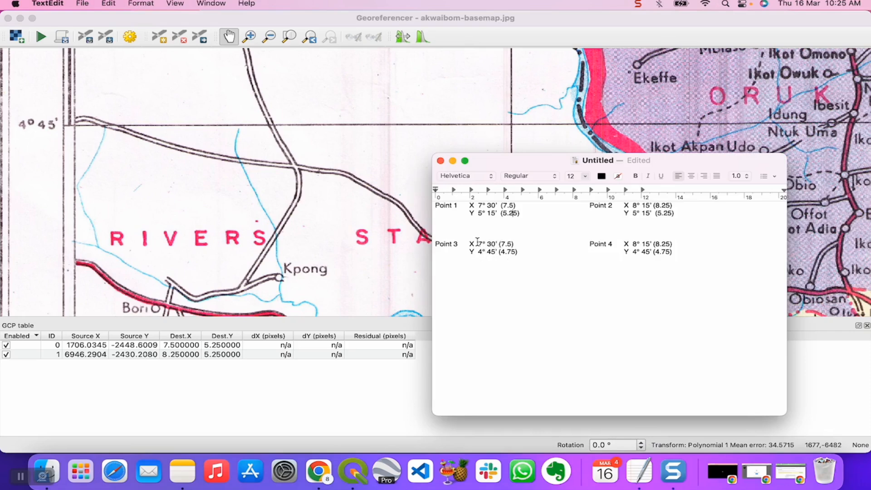
left_click(290, 365)
Step: Trace the longitude line through the first control point up to its label on the map's upper border near Umuahia
scroll(483, 177, "up", 5)
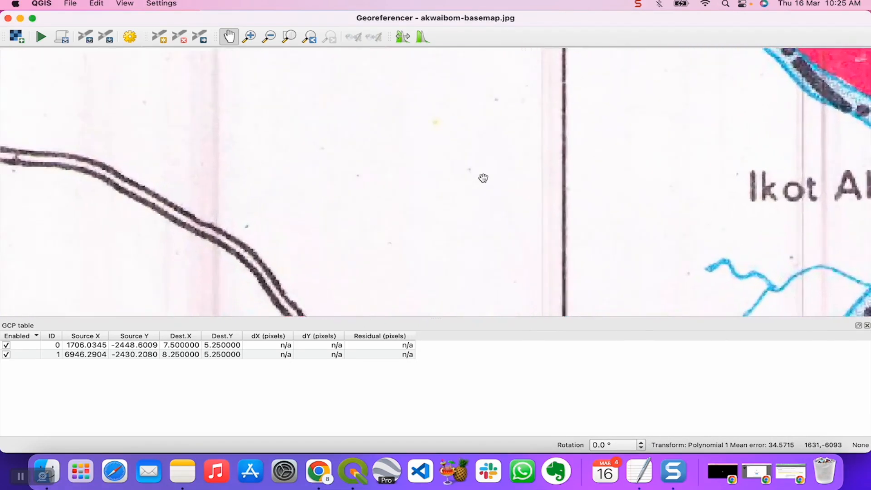
scroll(483, 178, "down", 5)
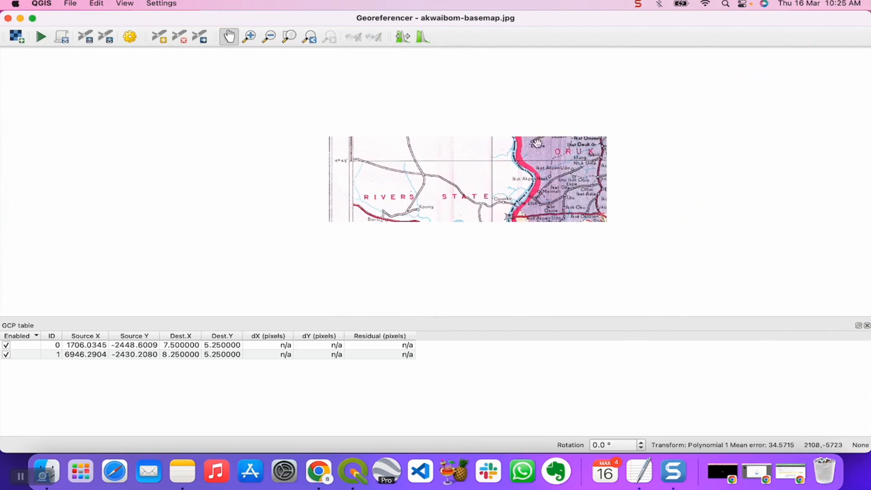
scroll(538, 139, "up", 5)
scroll(495, 200, "down", 3)
scroll(494, 200, "up", 3)
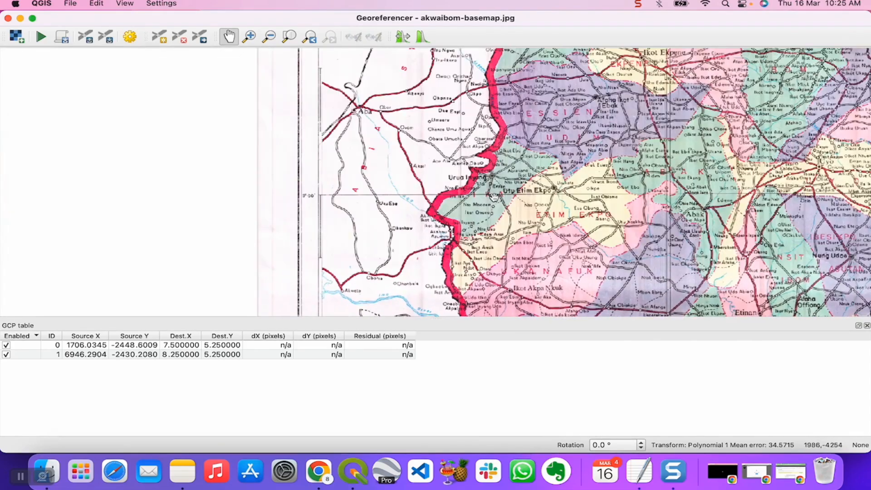
scroll(494, 200, "down", 5)
scroll(484, 122, "up", 3)
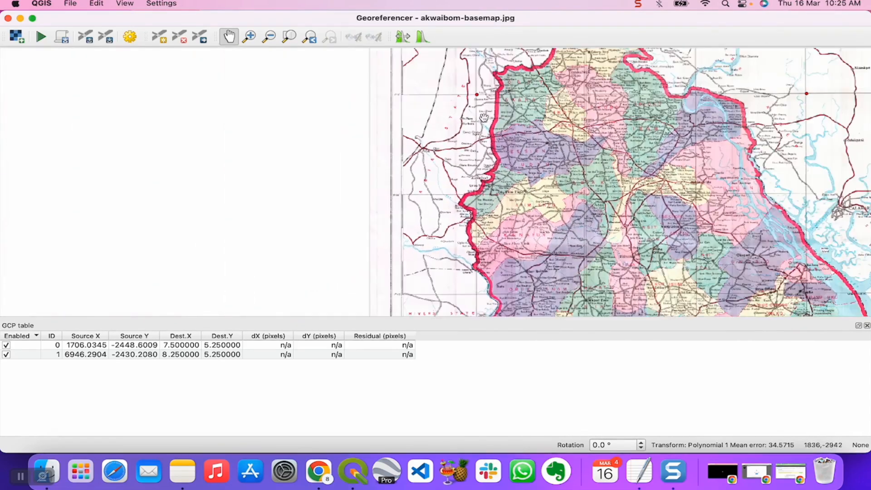
scroll(487, 203, "down", 3)
scroll(489, 126, "up", 3)
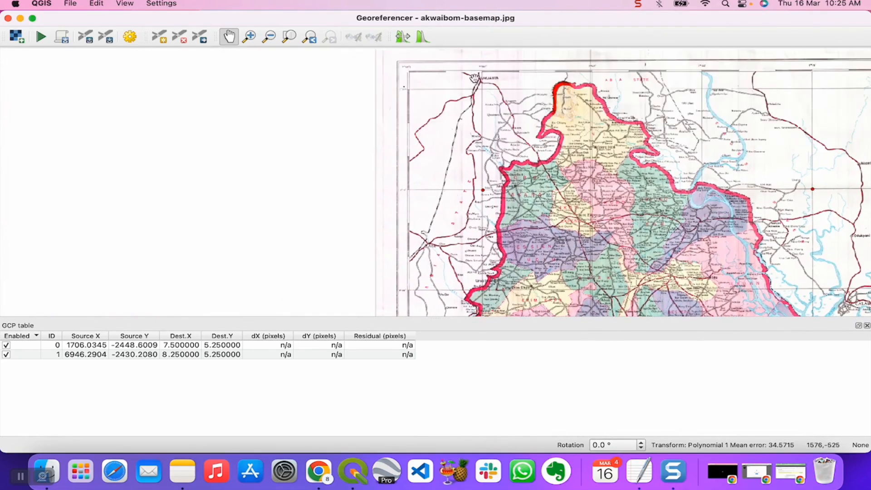
scroll(474, 72, "up", 6)
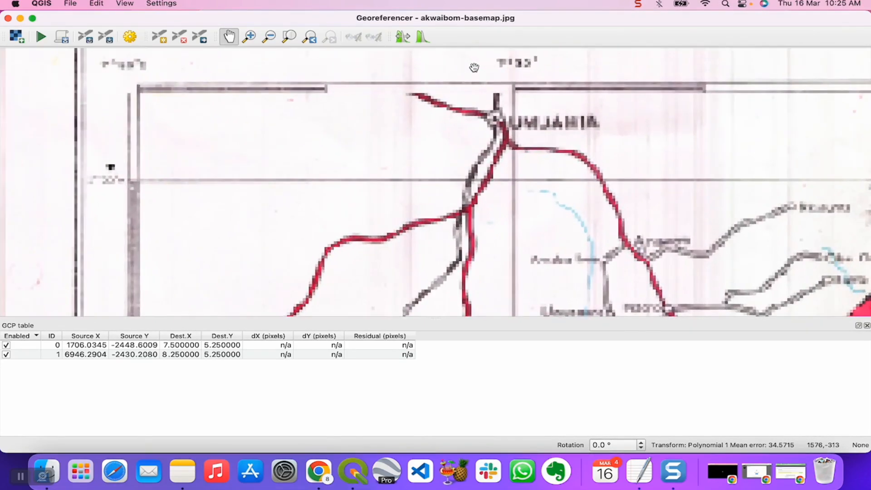
left_click(514, 149)
Step: Place a control point on the intersection of the 7°30' longitude and 4°45' latitude lines, north of Opuoko, and show the TextEdit coordinate notes
scroll(476, 191, "down", 8)
left_click_drag(464, 233, 417, 127)
left_click_drag(417, 260, 391, 169)
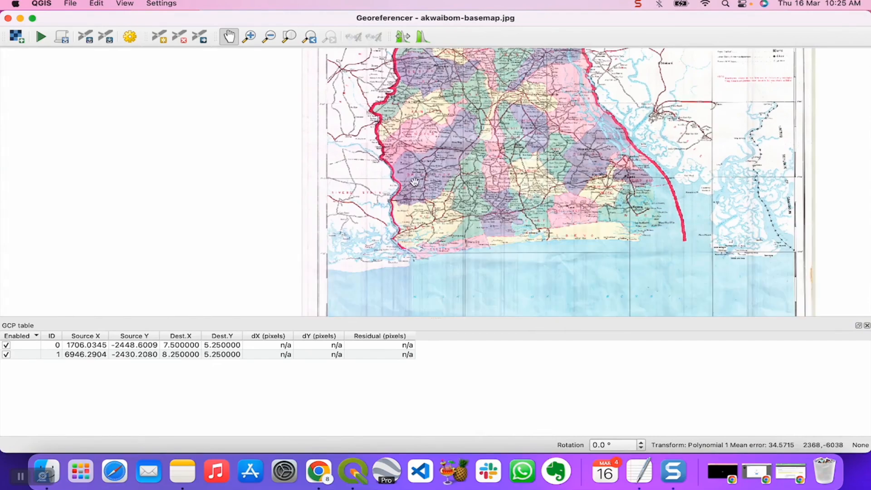
scroll(414, 182, "up", 8)
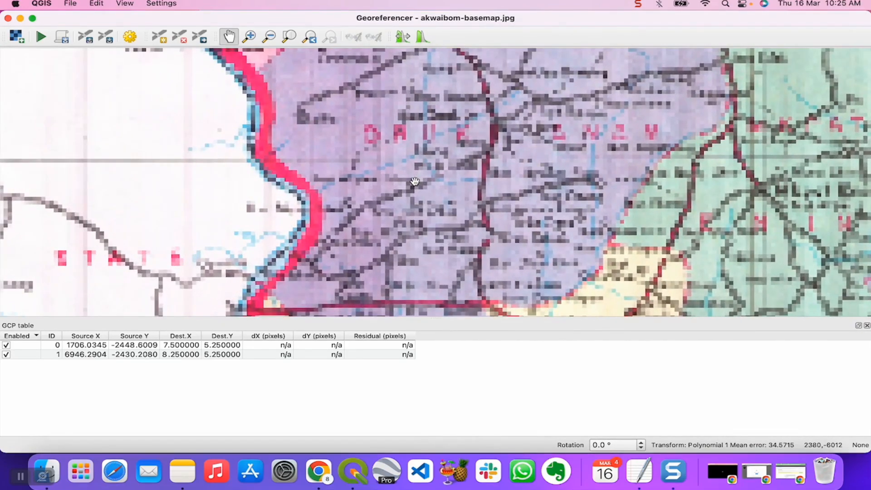
left_click_drag(245, 163, 506, 161)
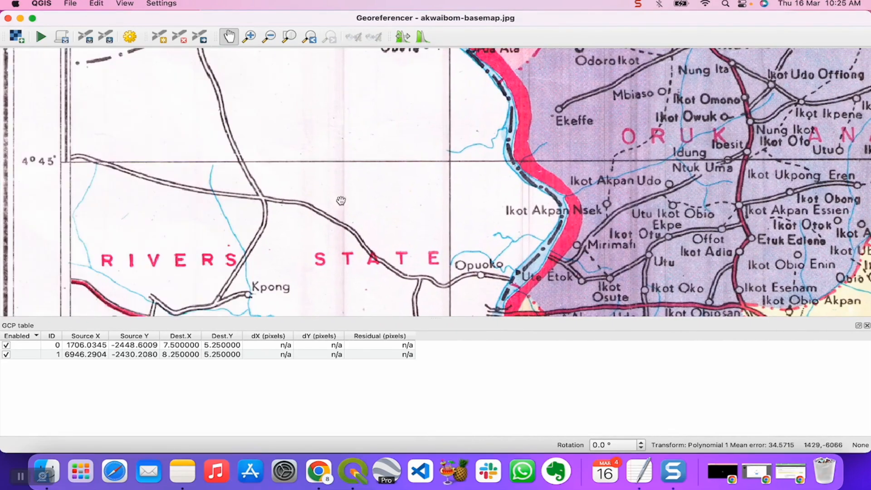
left_click_drag(451, 178, 314, 184)
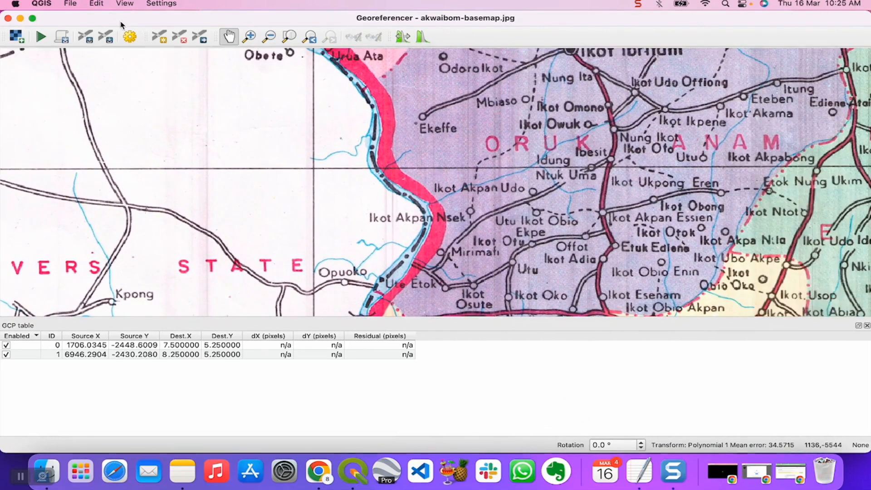
left_click(161, 39)
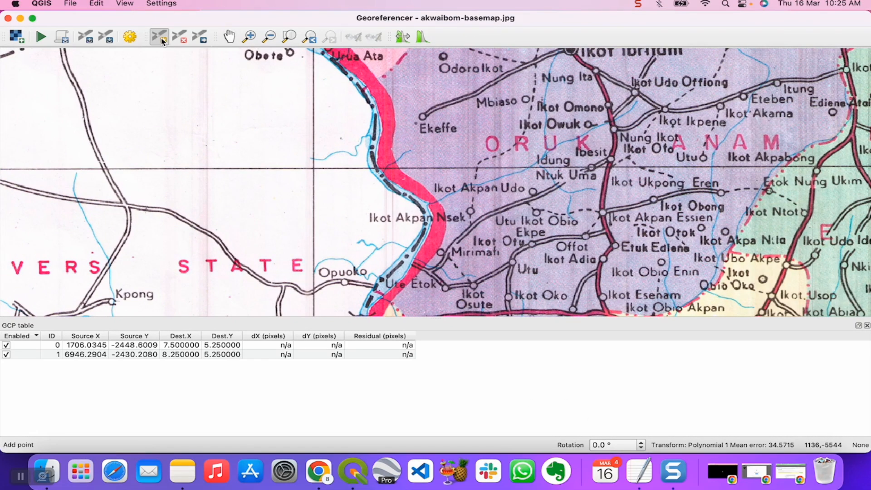
left_click(314, 169)
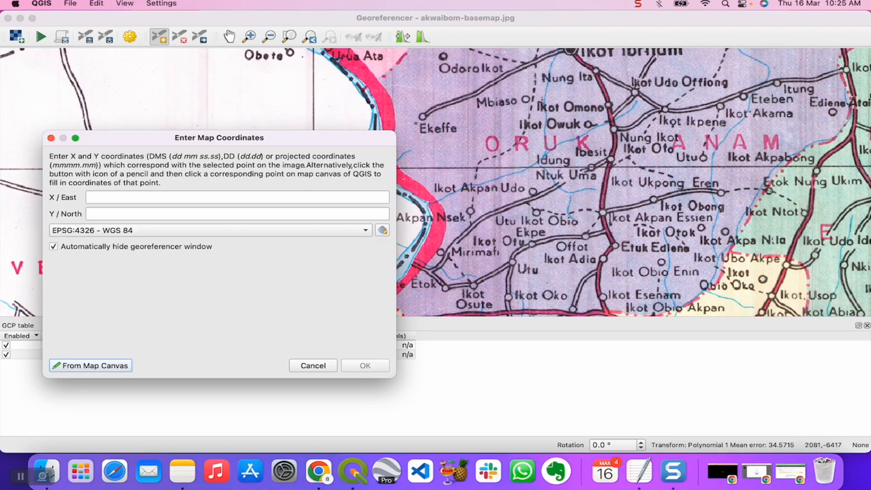
left_click(638, 471)
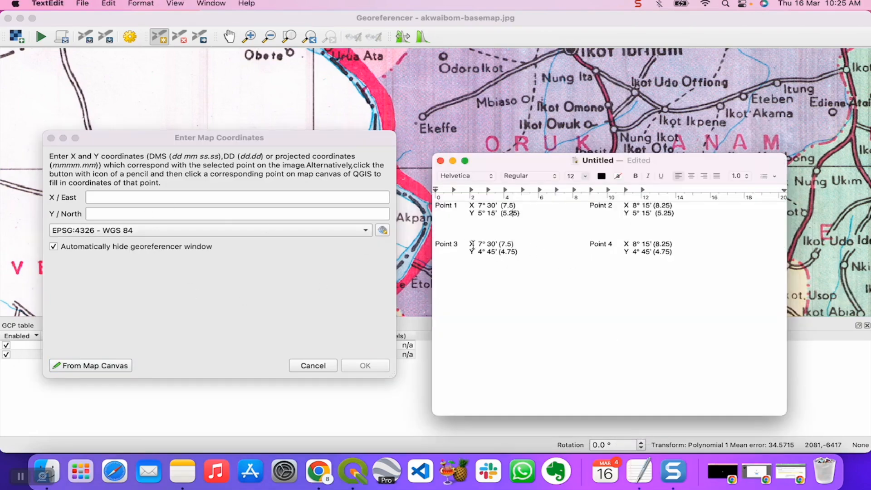
Step: Give the third control point the coordinates X / East 7.5 and Y / North 4.75 and add it
left_click(170, 197)
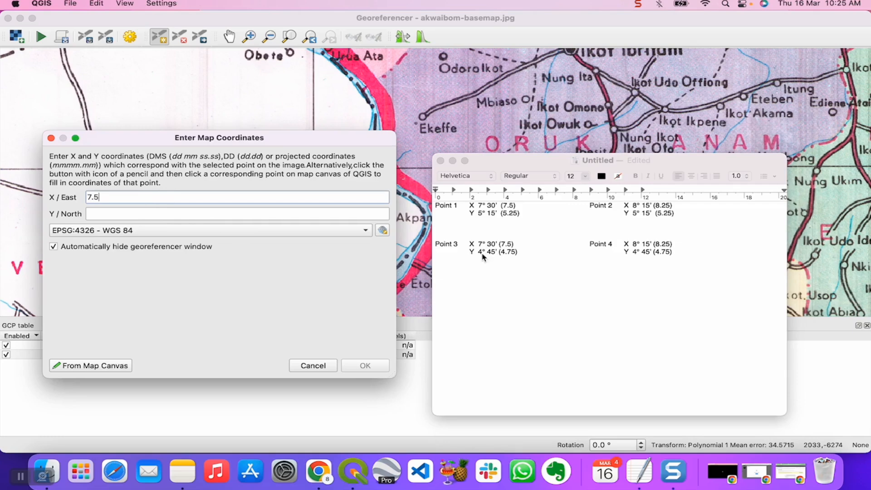
left_click(152, 214)
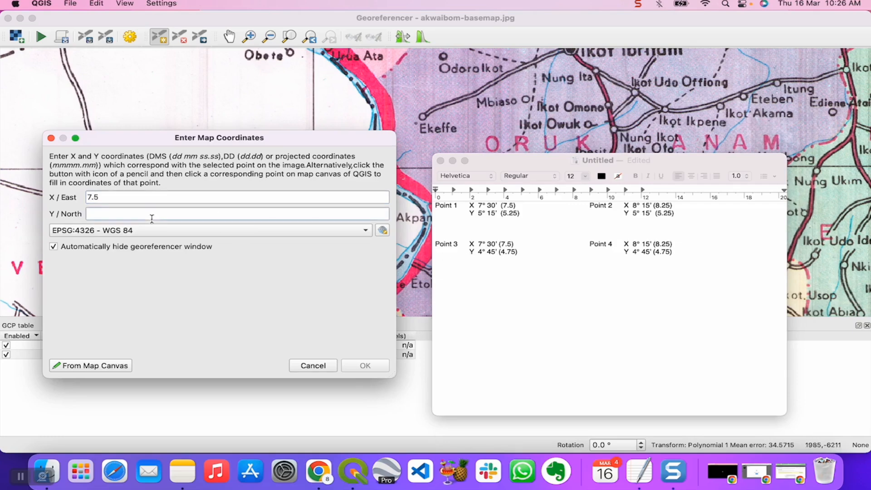
type("4.75")
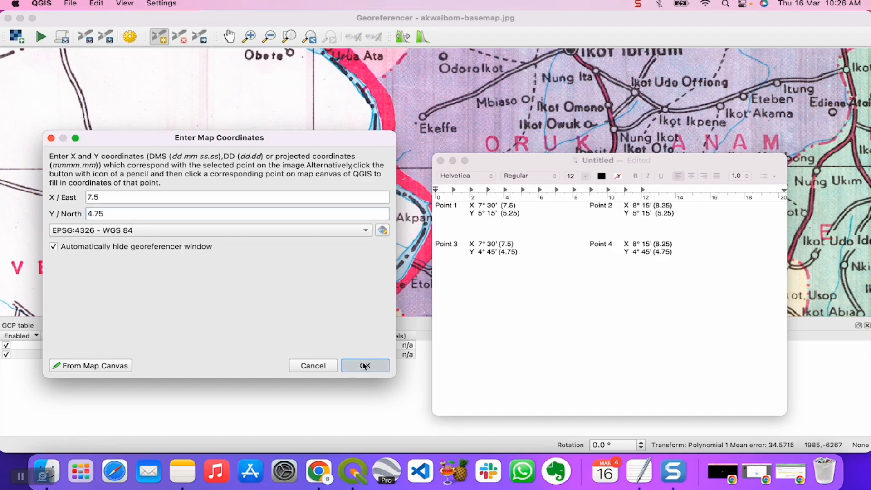
left_click(365, 366)
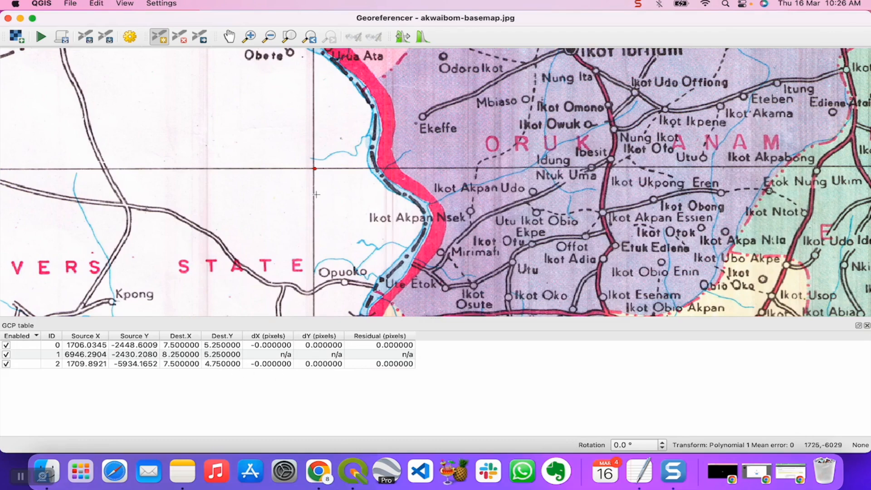
Step: Place a control point on the 8°15' longitude and 4°45' latitude intersection at Eyofin, and show the TextEdit coordinate notes
scroll(316, 194, "down", 5)
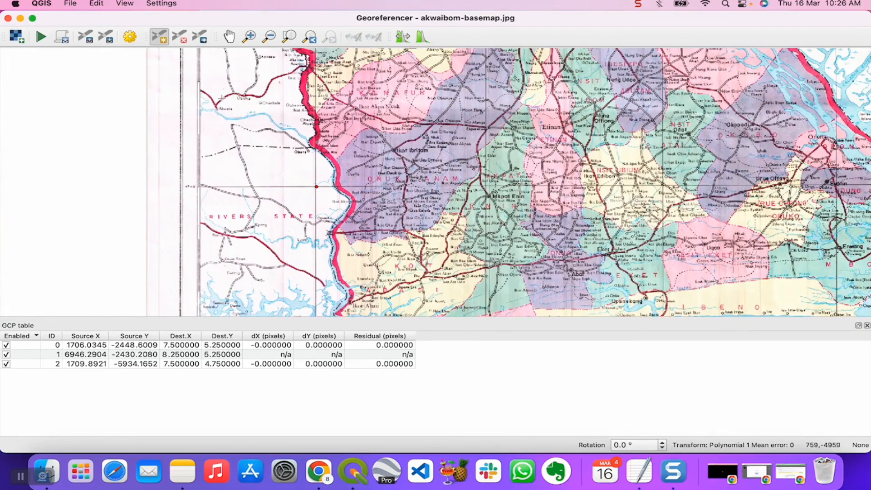
left_click(229, 37)
left_click_drag(403, 200, 271, 206)
left_click_drag(720, 201, 631, 198)
scroll(631, 198, "up", 6)
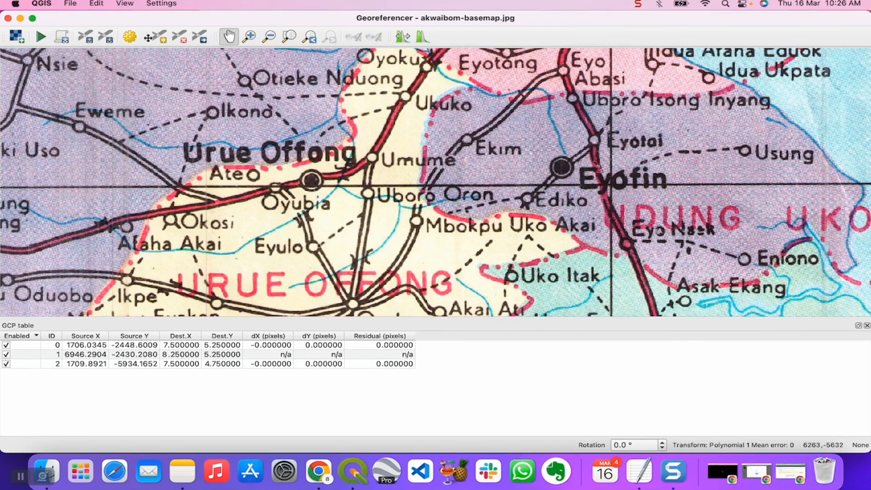
left_click(159, 39)
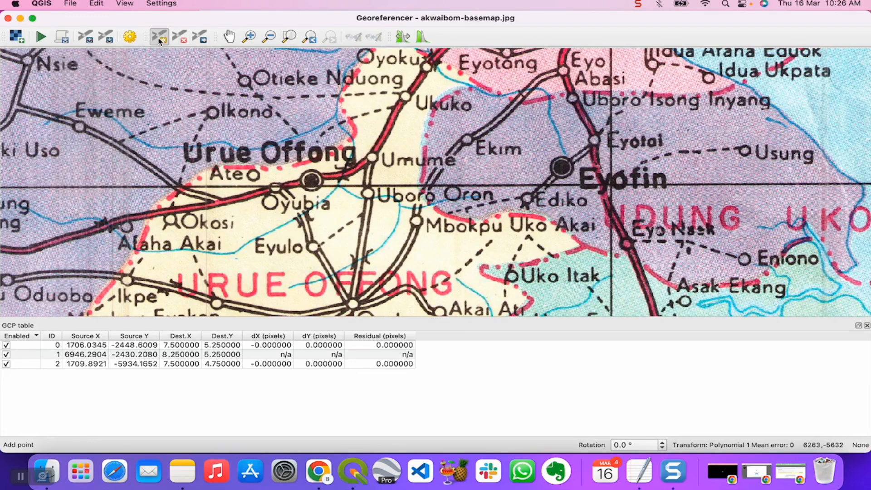
left_click(610, 184)
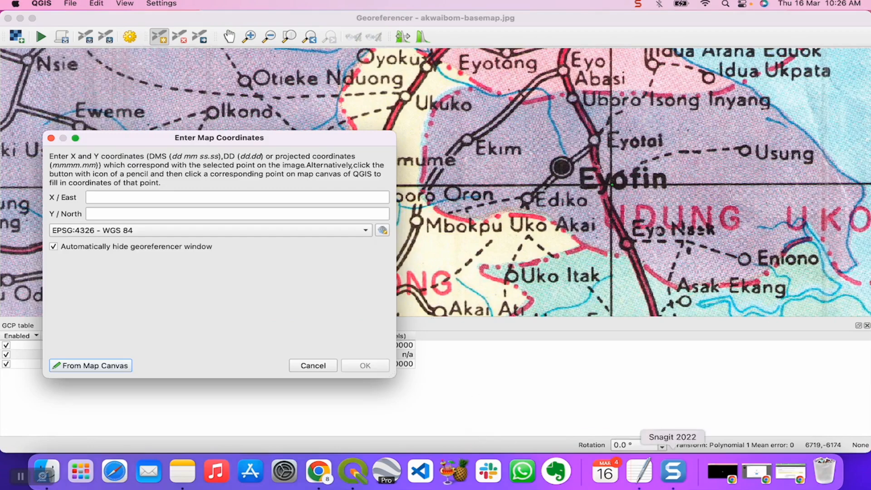
left_click(643, 478)
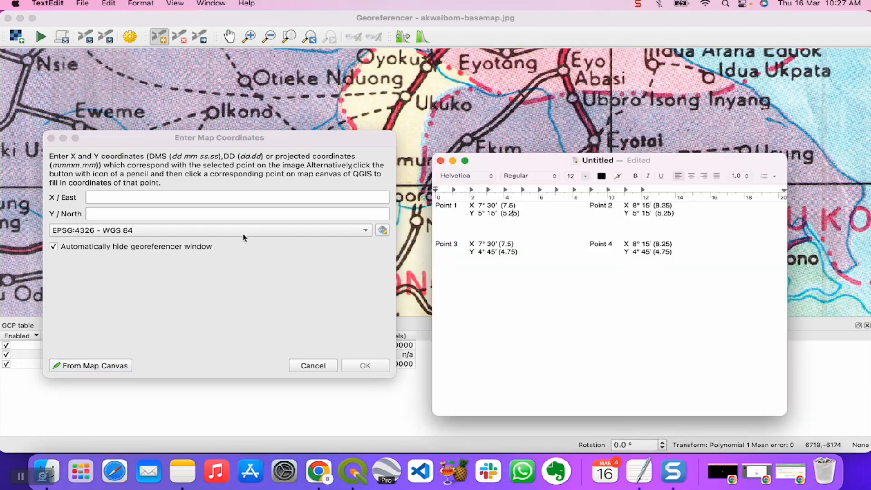
Step: Give the fourth control point the coordinates X / East 8.25 and Y / North 4.75 and add it
left_click(163, 197)
type("8.25")
left_click(140, 215)
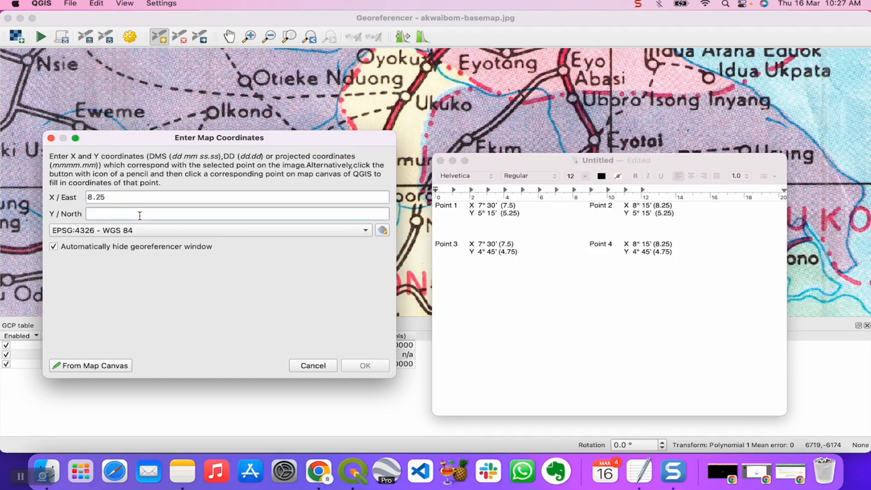
type("4")
type(".74")
key("BackSpace")
key("BackSpace")
type("75")
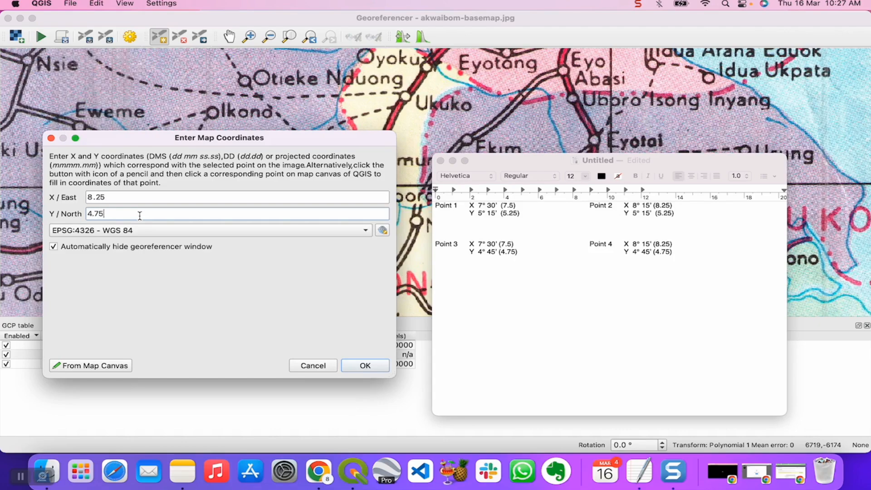
left_click(361, 365)
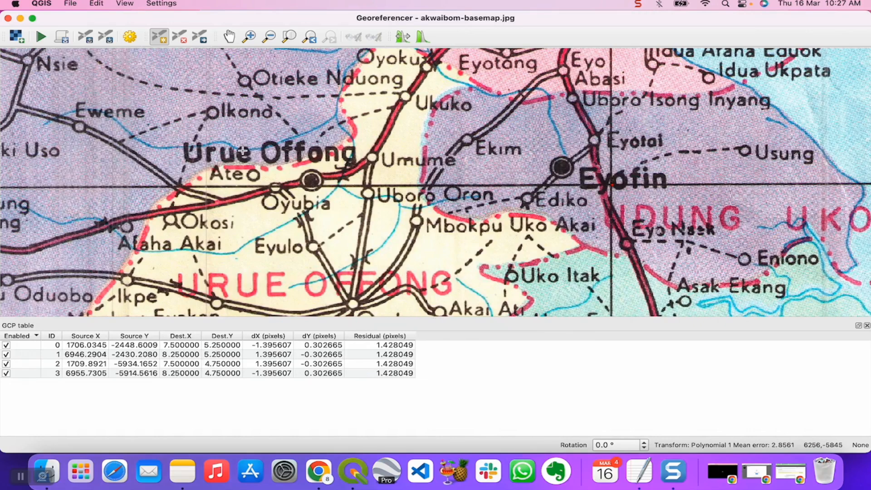
Step: Switch the map tool to Pan and expand the Georeferencer window to full screen
left_click(230, 37)
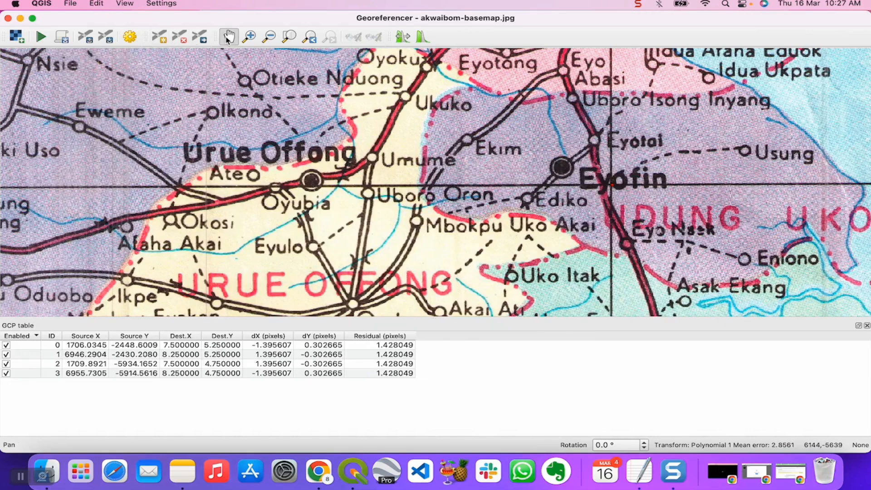
double_click(163, 18)
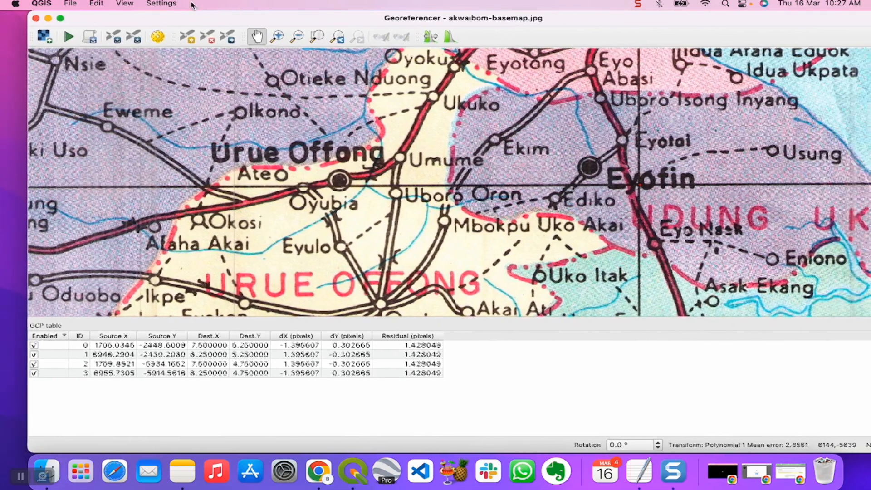
left_click(59, 18)
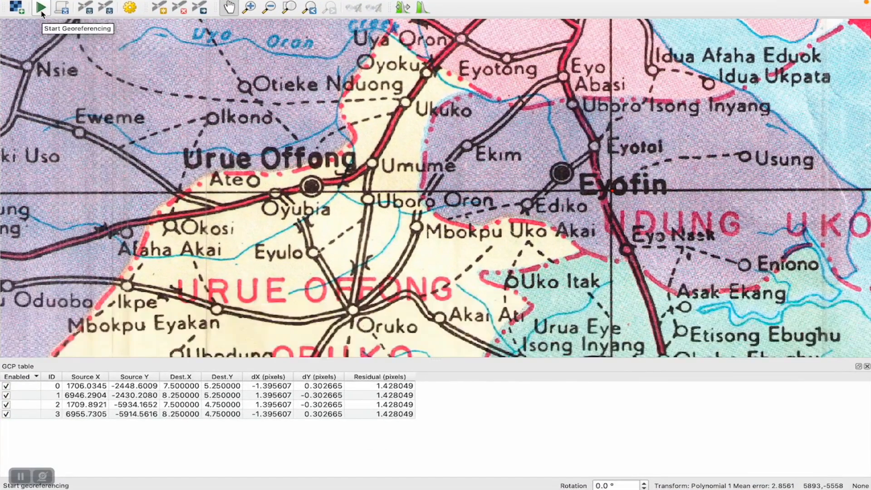
Step: Configure the transformation with type Polynomial 1 and resampling method Nearest Neighbour
left_click(130, 9)
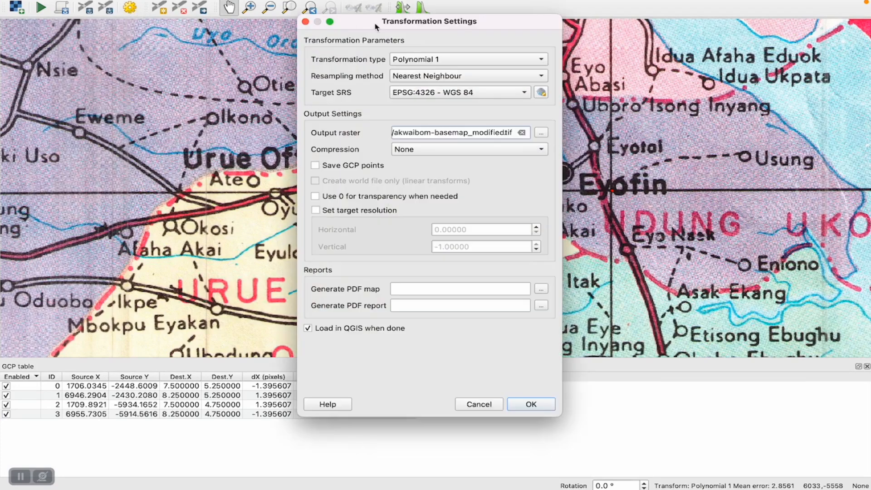
left_click(403, 61)
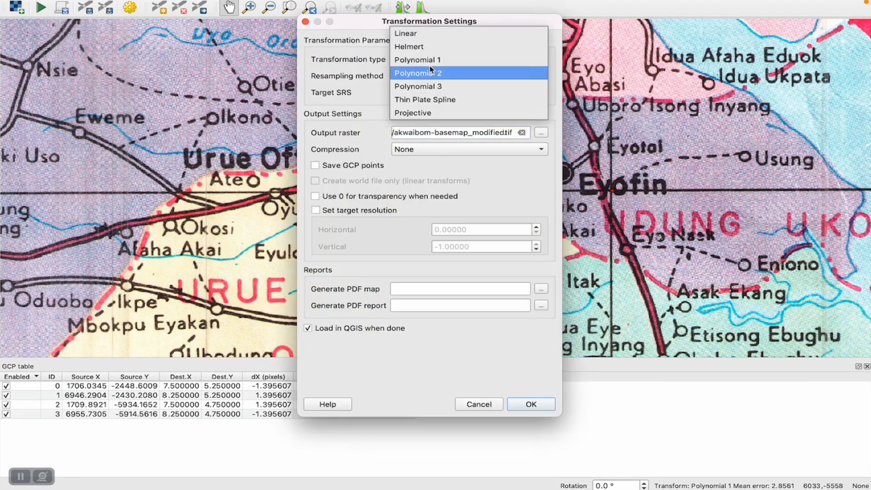
left_click(423, 56)
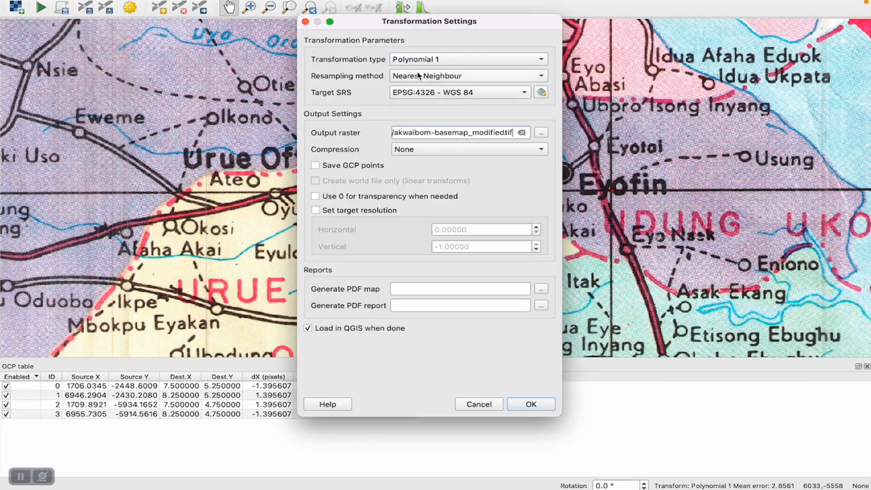
left_click(417, 76)
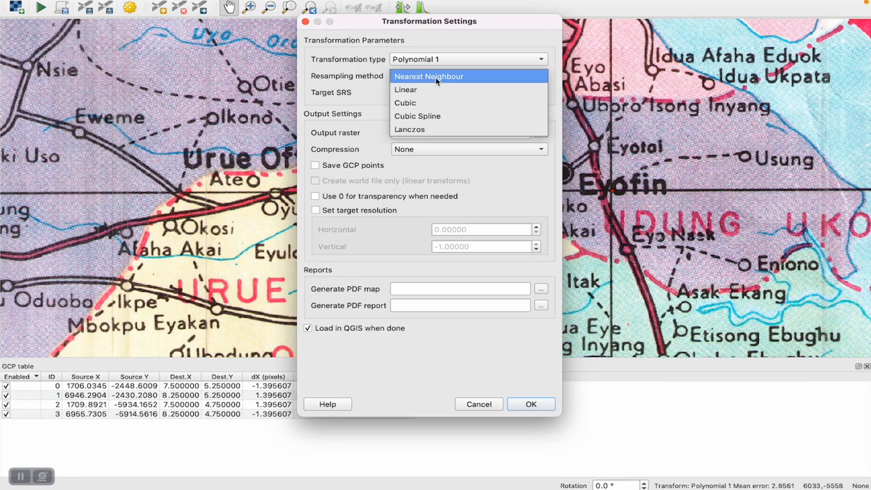
left_click(434, 78)
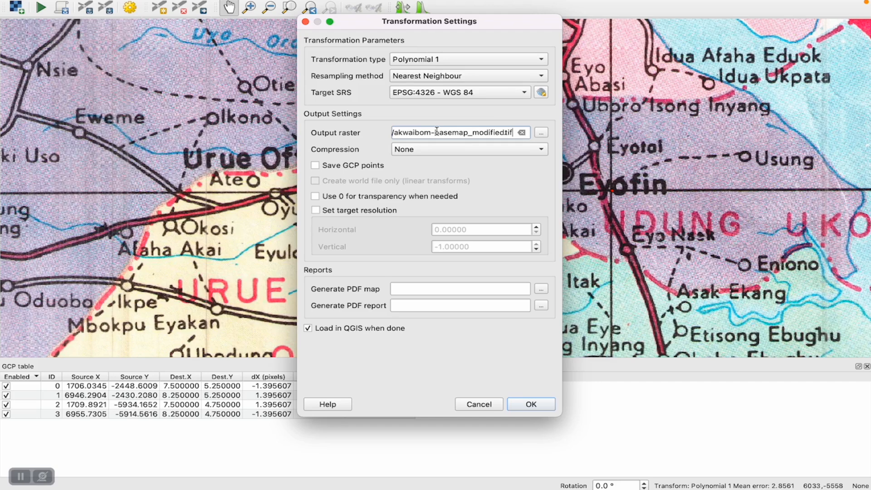
Step: Set the output raster to akwaibom-basemap_modified in the raster data folder and accept the transformation settings
left_click(540, 133)
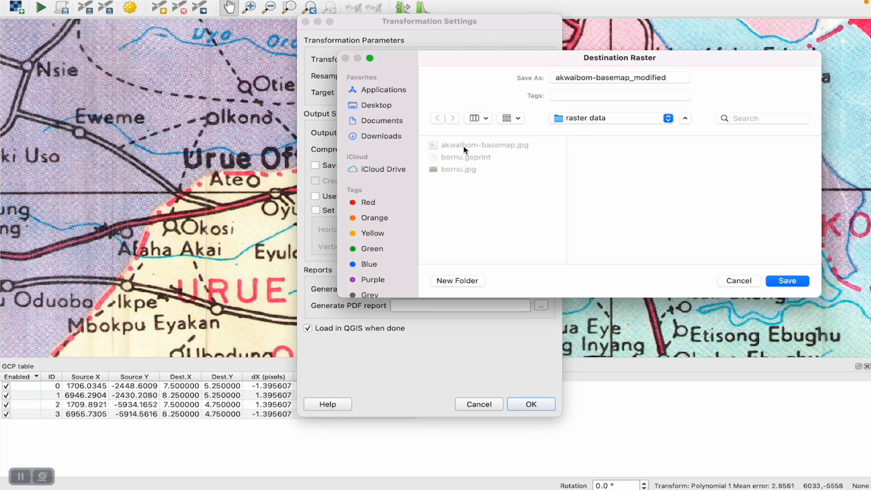
left_click(789, 281)
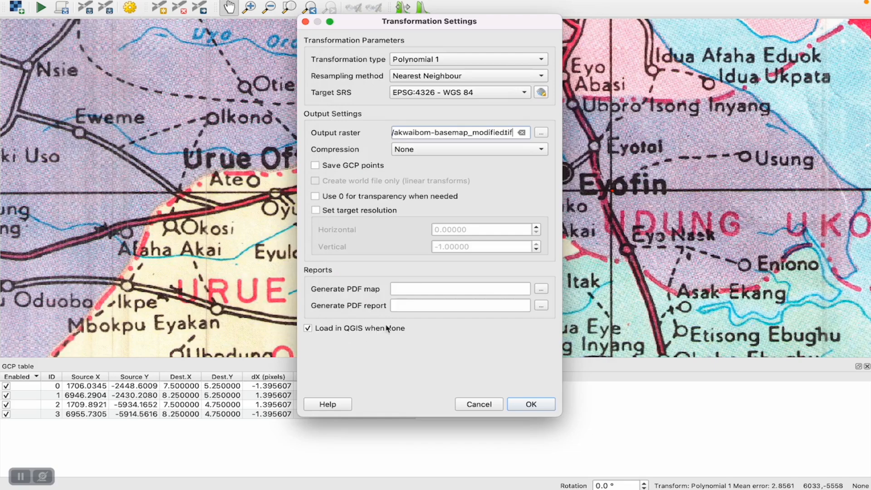
left_click(527, 404)
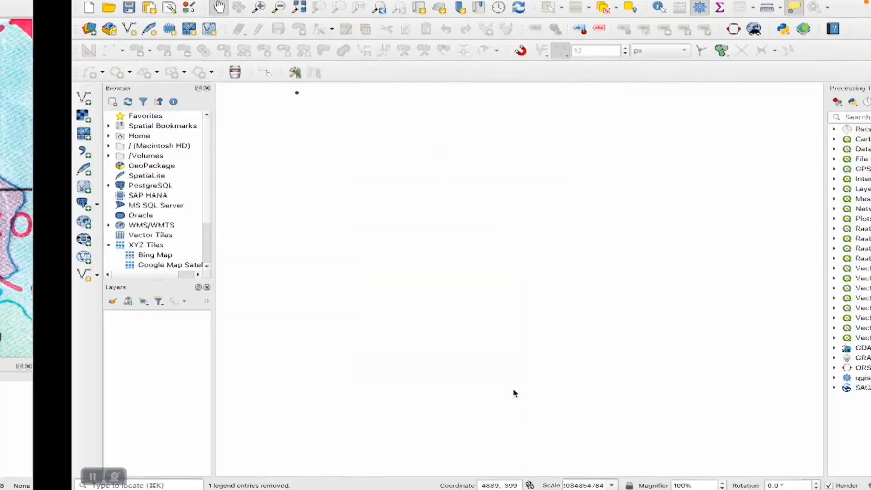
Step: Return to the Georeferencer, start georeferencing the basemap, and review the resulting map against the GCP table
key("ctrl+Left")
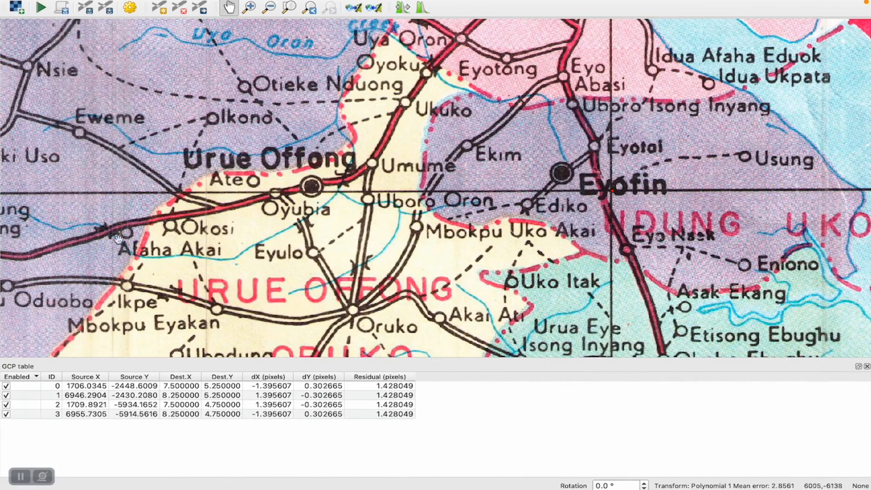
left_click(42, 11)
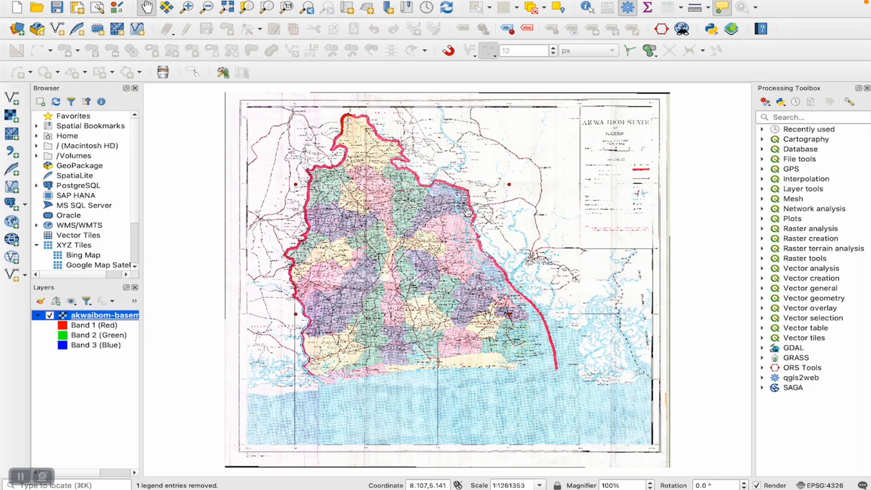
key("ctrl+Left")
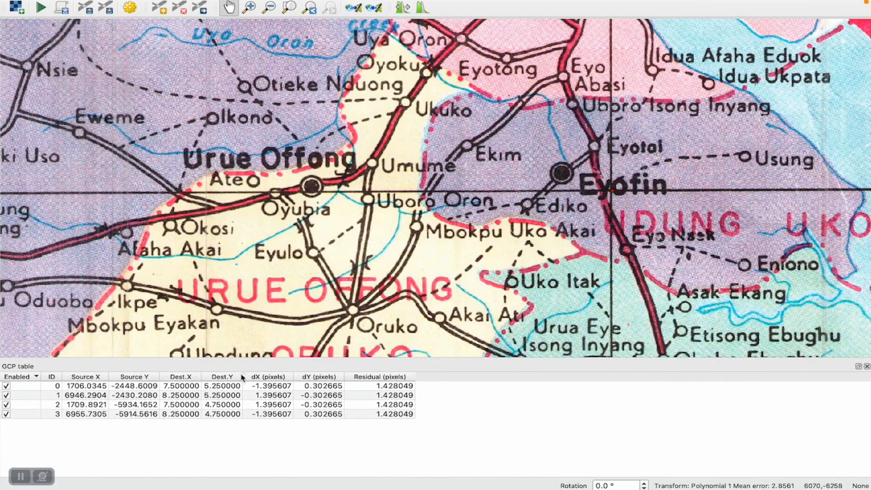
key("ctrl+Right")
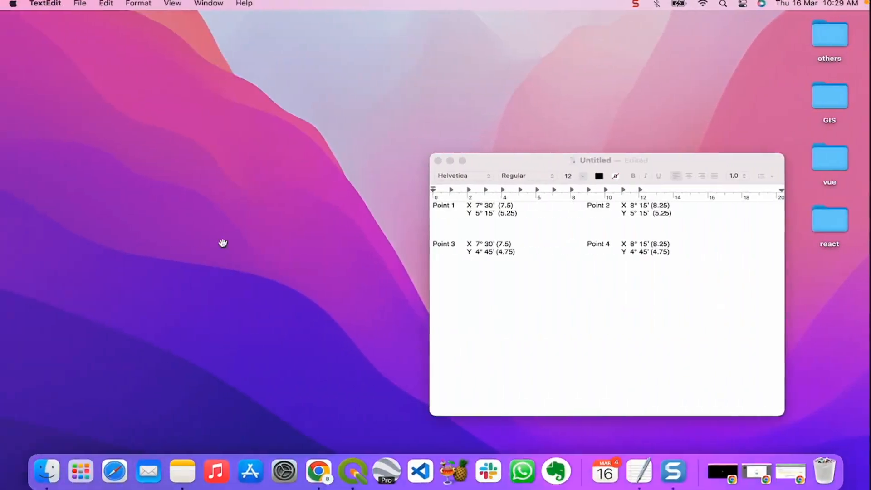
Step: Try to close the untitled TextEdit coordinate notes
left_click(441, 161)
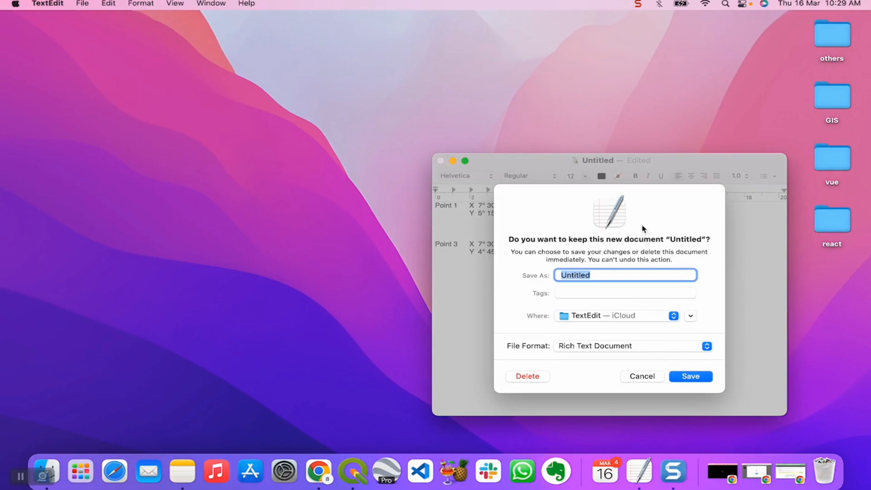
left_click(641, 375)
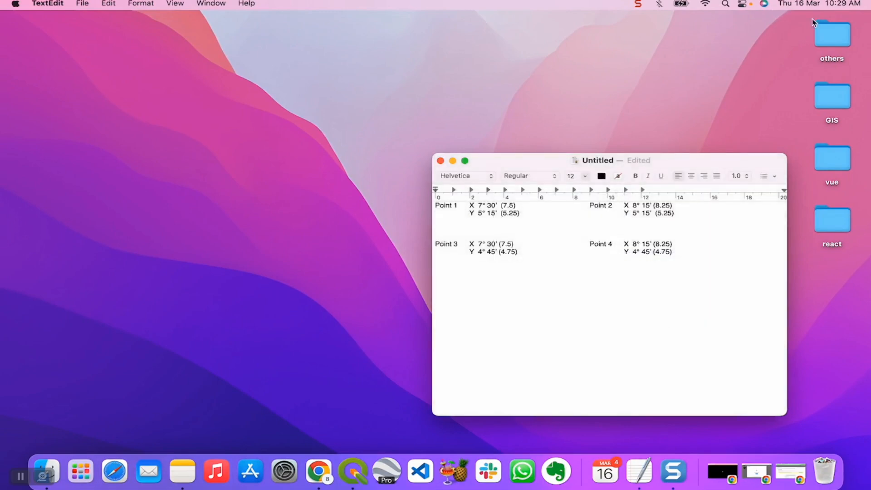
Step: Look through the vector data, test-point and delimited text subfolders of the desktop GIS folder, and return to the QGIS map
double_click(832, 95)
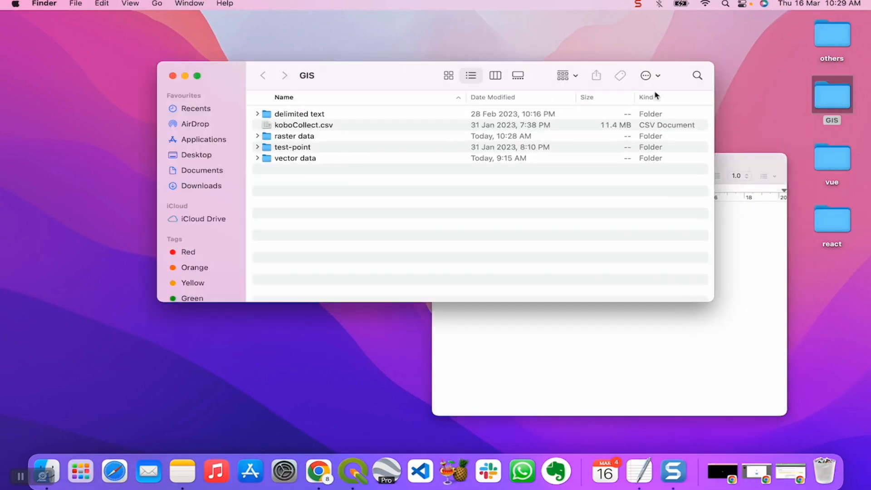
left_click(260, 159)
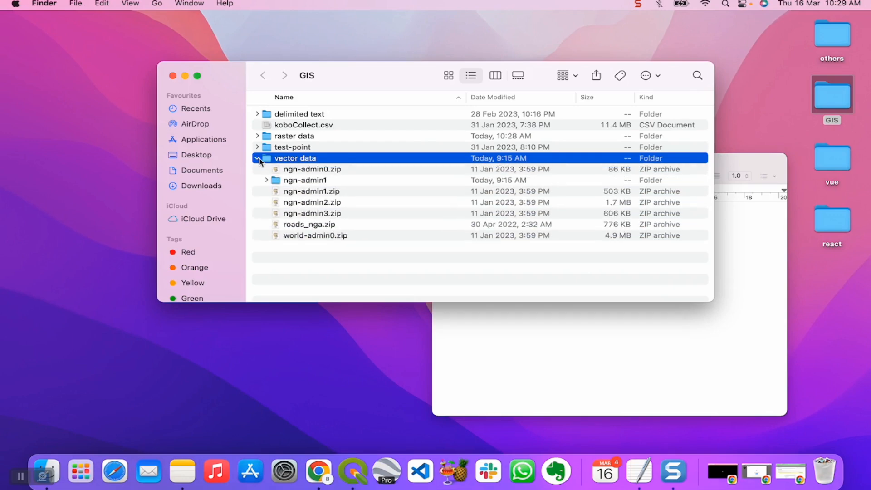
left_click(259, 159)
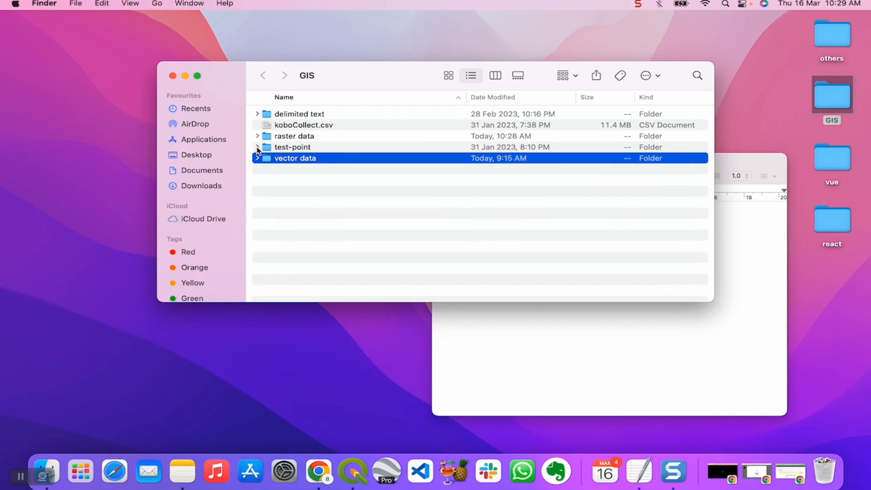
left_click(257, 148)
left_click(257, 148)
left_click(257, 114)
left_click(257, 114)
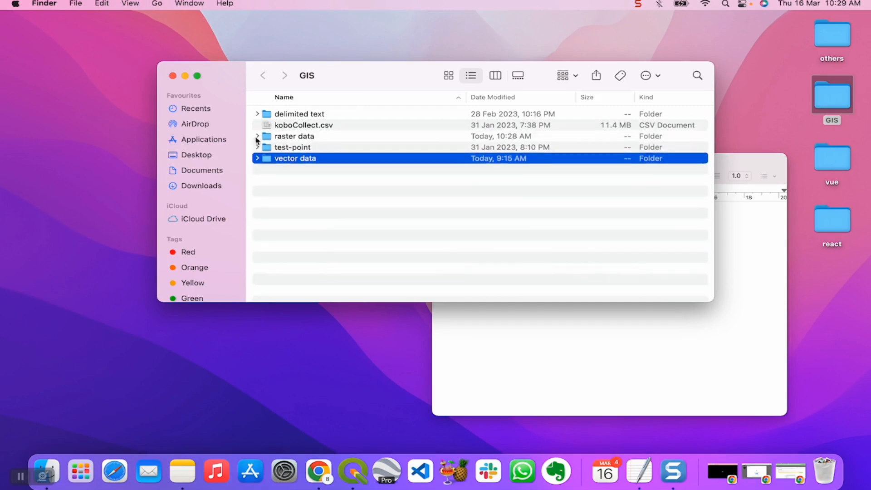
left_click(258, 158)
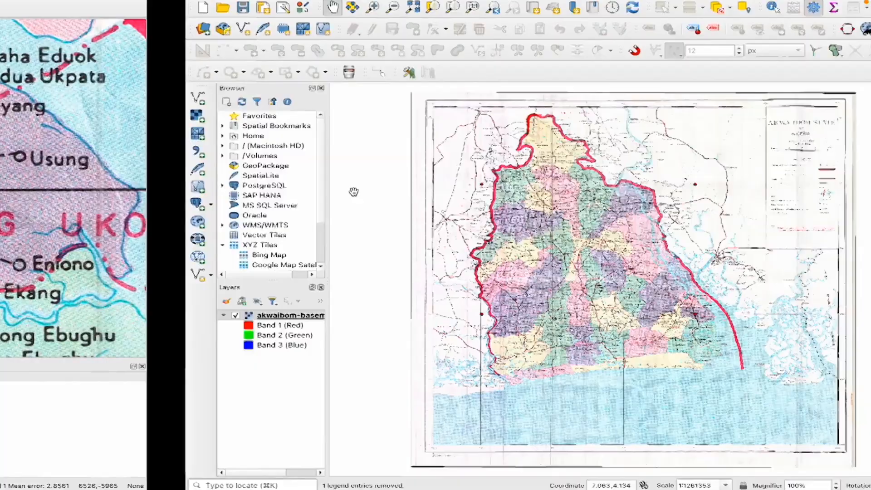
left_click(84, 387)
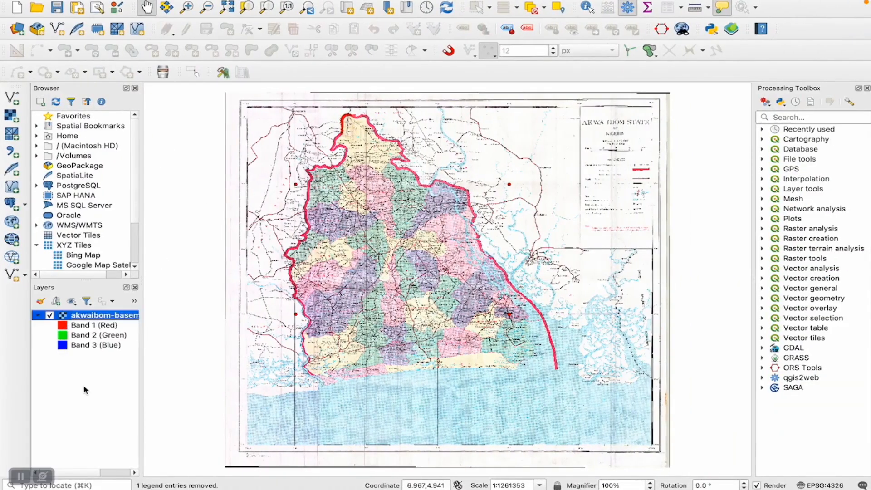
Step: Add the ngn-admin1.shp shapefile from the ngn-admin1 folder to the project as a vector layer
left_click(85, 387)
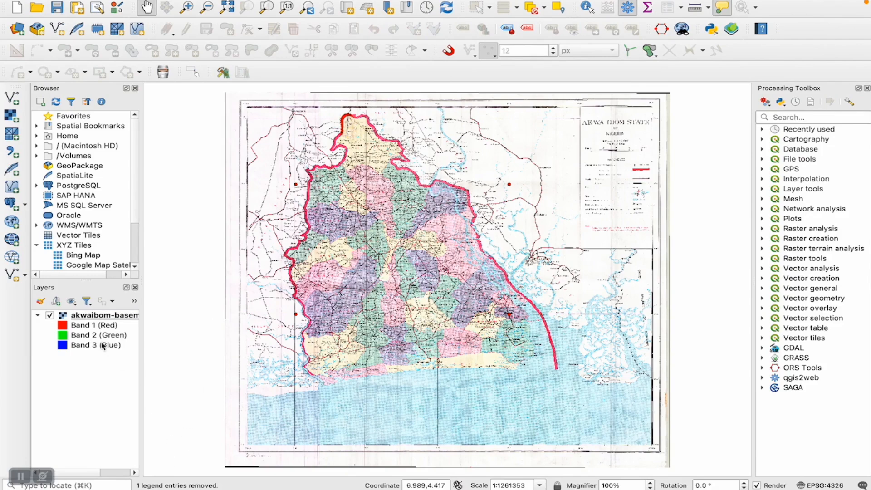
mouse_move(259, 3)
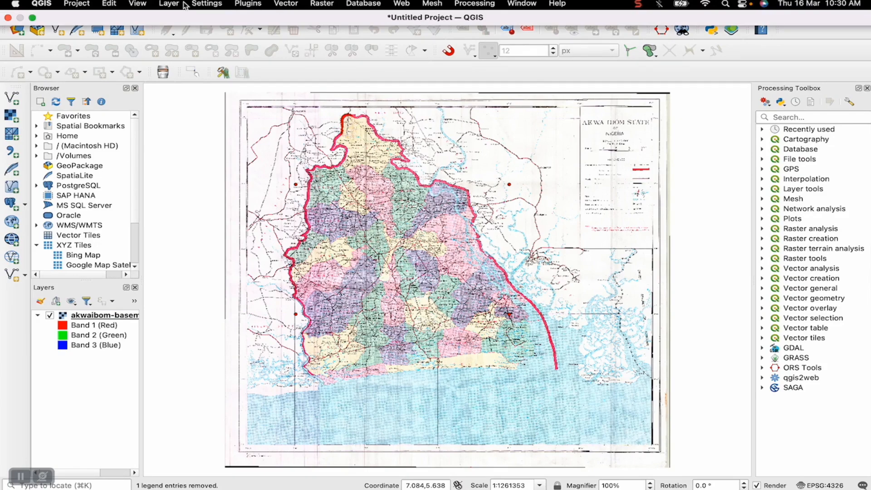
left_click(168, 4)
mouse_move(177, 43)
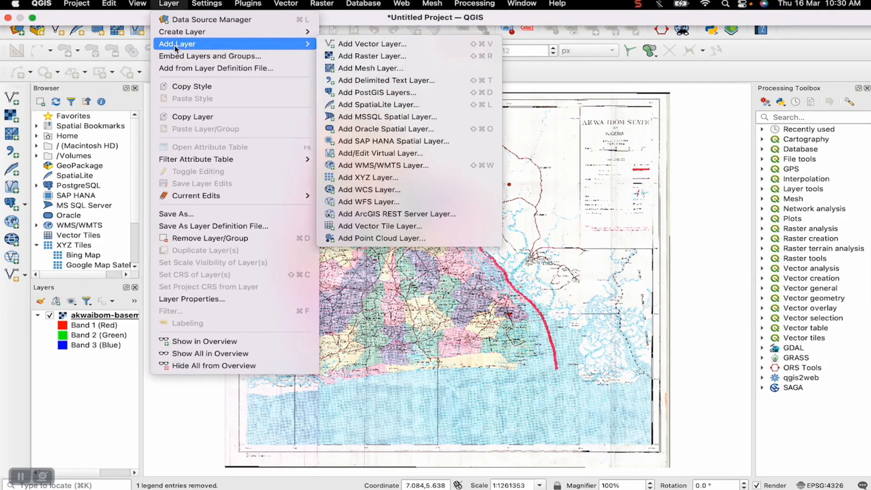
left_click(350, 54)
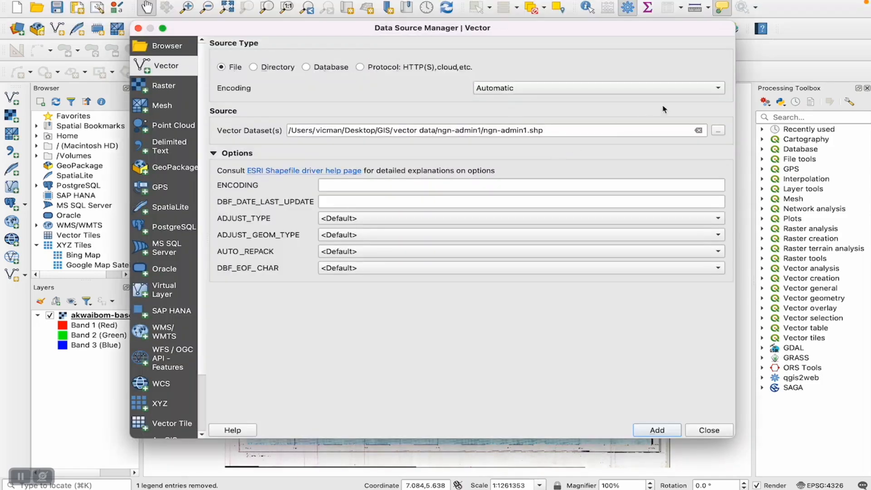
left_click(718, 131)
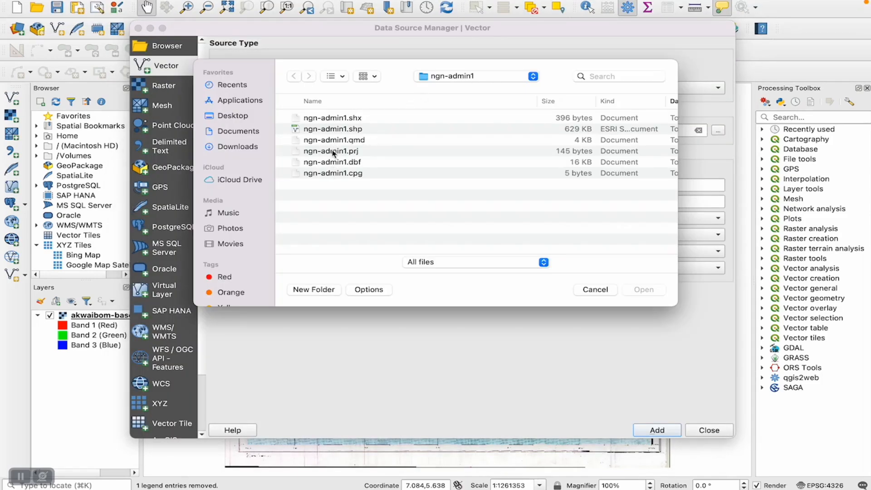
left_click(343, 130)
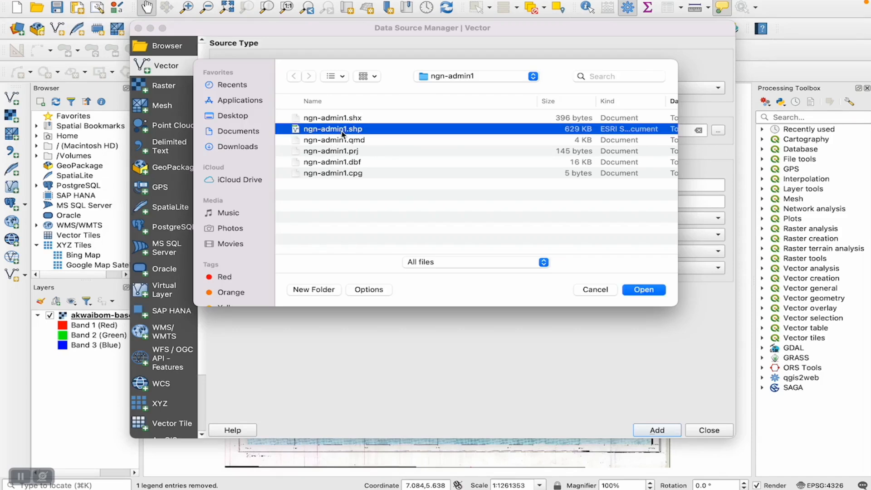
left_click(644, 289)
left_click(656, 431)
left_click(708, 431)
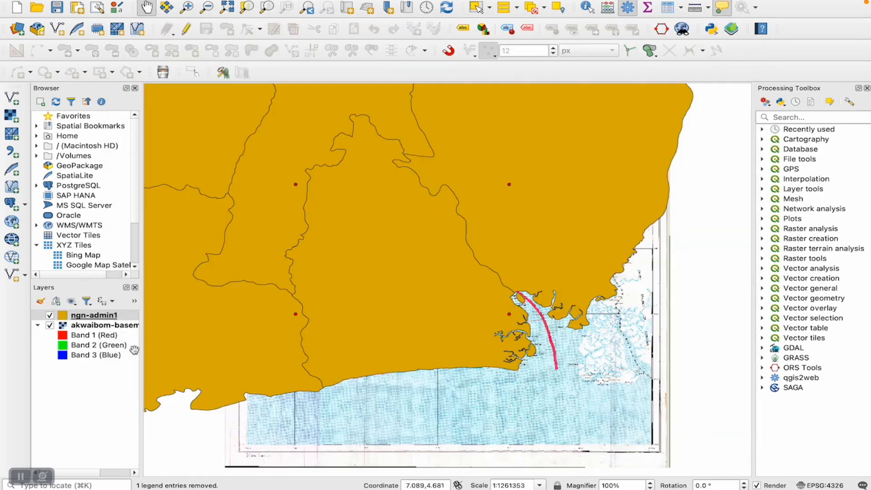
Step: Open the symbology of the ngn-admin1 layer and make its simple fill colour fully transparent
left_click(66, 315)
right_click(107, 316)
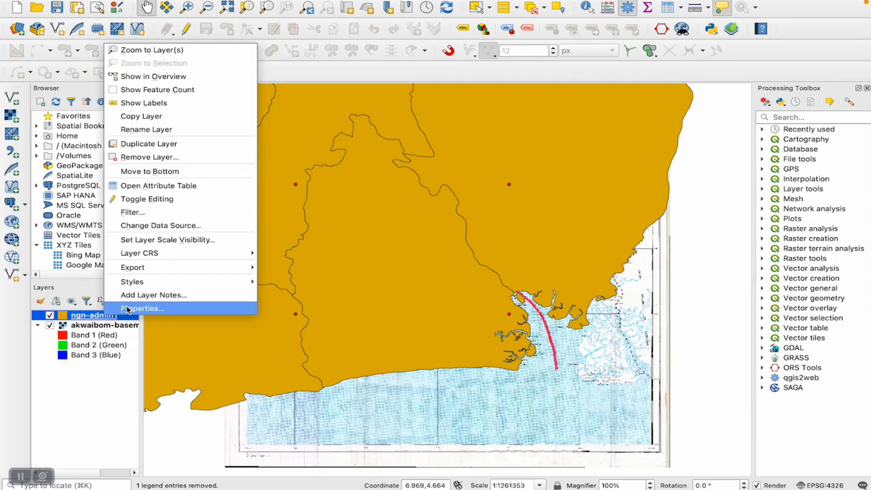
left_click(94, 409)
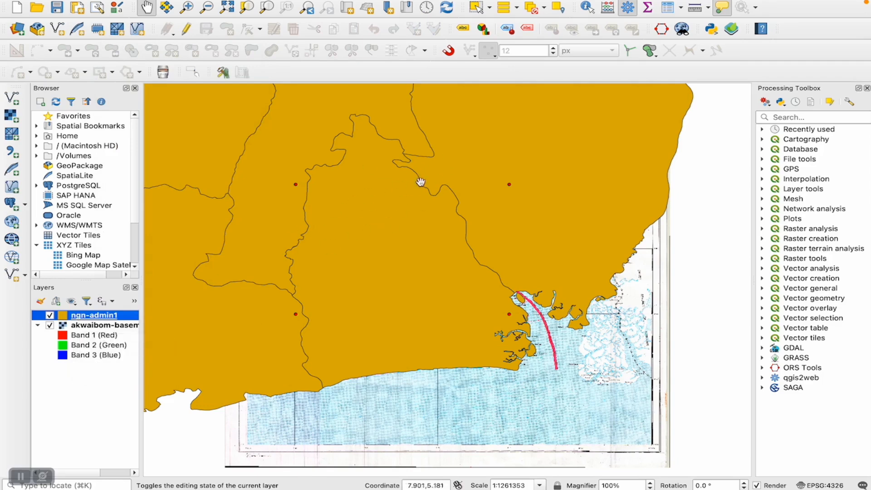
right_click(72, 320)
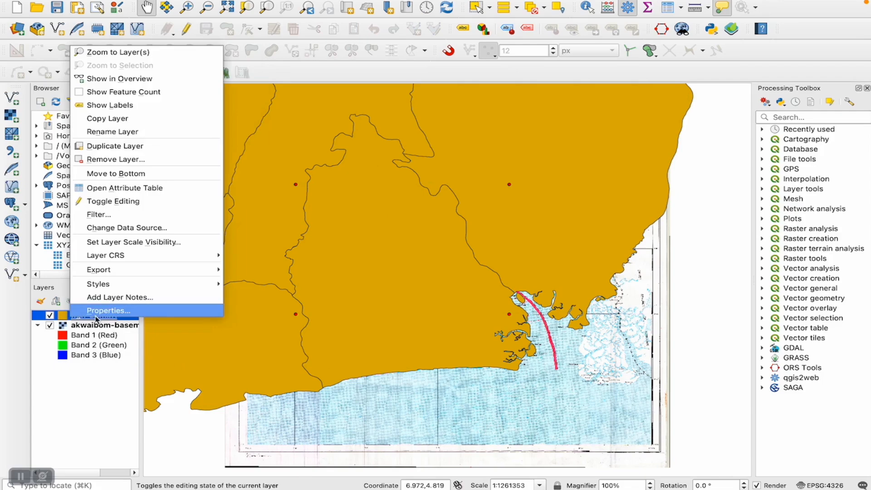
left_click(100, 305)
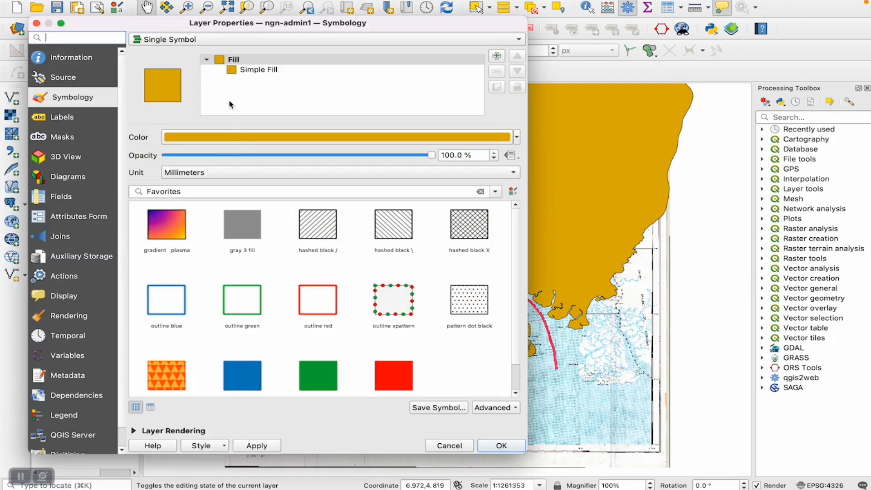
left_click(239, 72)
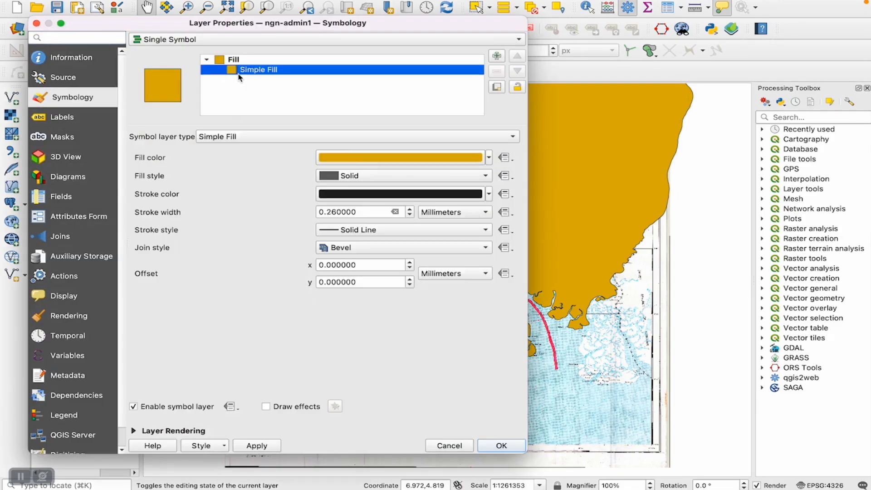
left_click(361, 163)
left_click(472, 223)
left_click_drag(472, 227, 429, 227)
left_click(574, 314)
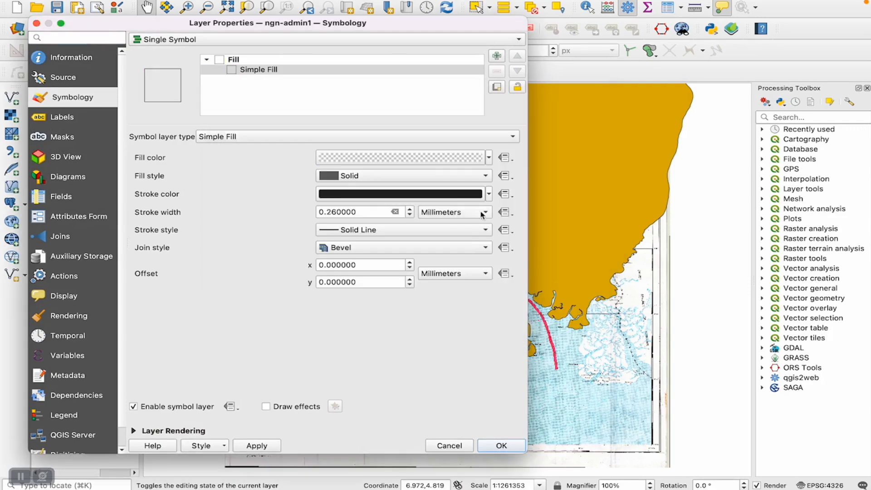
Step: Set the stroke width of the ngn-admin1 simple fill to 2.26 mm and accept the layer properties
left_click(410, 210)
left_click(410, 210)
left_click(410, 210)
left_click(410, 209)
left_click(410, 210)
left_click(410, 210)
left_click(410, 209)
left_click(410, 210)
left_click(410, 210)
left_click(410, 210)
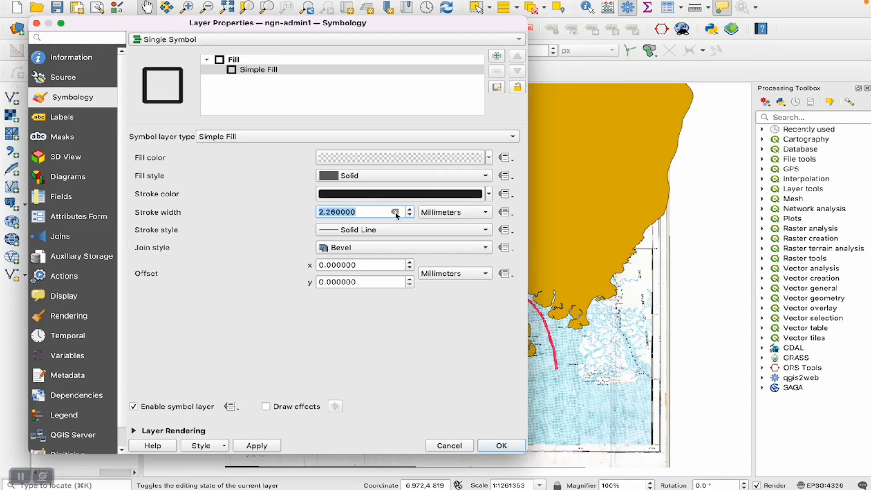
left_click(397, 229)
left_click(418, 372)
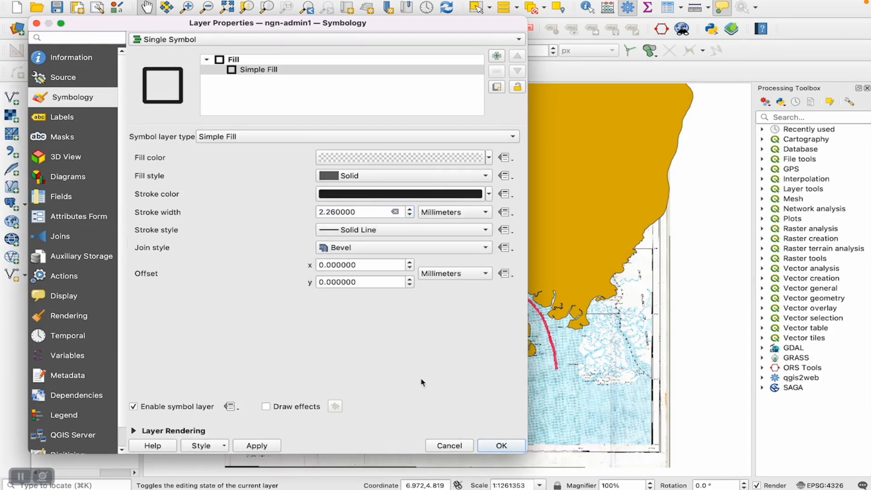
left_click(499, 446)
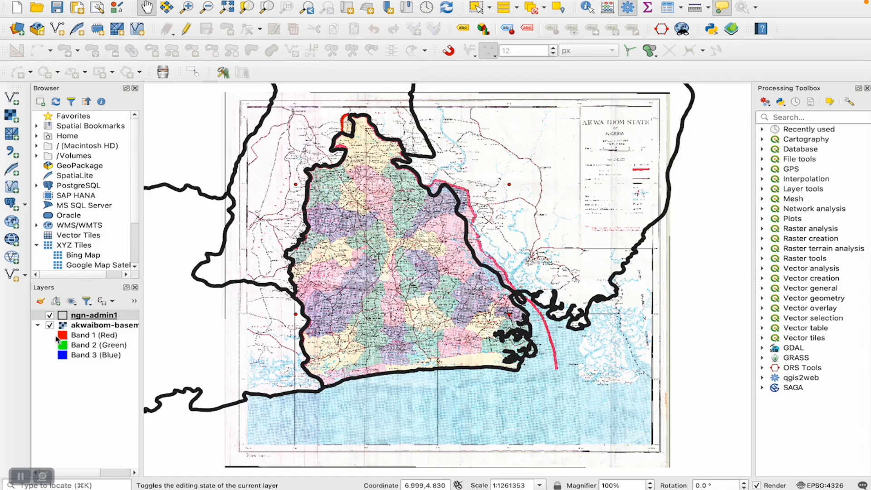
Step: Toggle the visibility of the ngn-admin1 layer repeatedly to compare its Akwa Ibom boundary with the georeferenced basemap
left_click(50, 315)
left_click(50, 315)
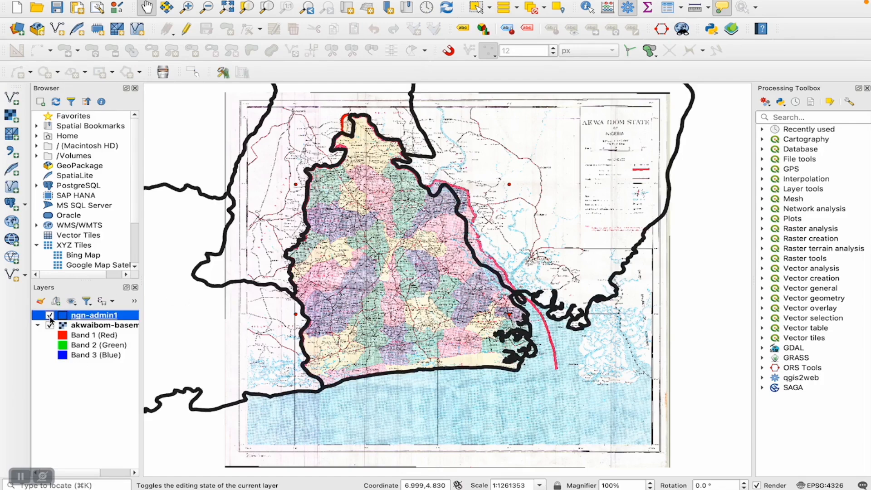
left_click(50, 315)
left_click(49, 316)
left_click(50, 316)
left_click(50, 316)
left_click(50, 317)
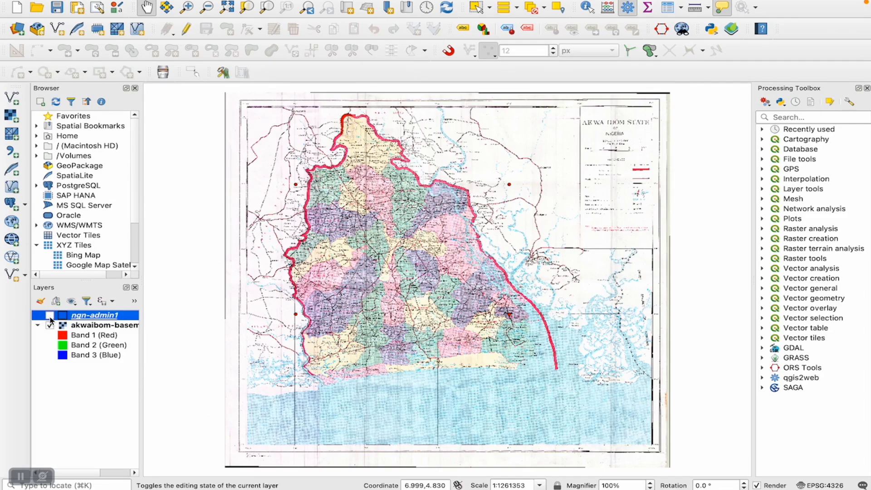
left_click(50, 316)
left_click(50, 316)
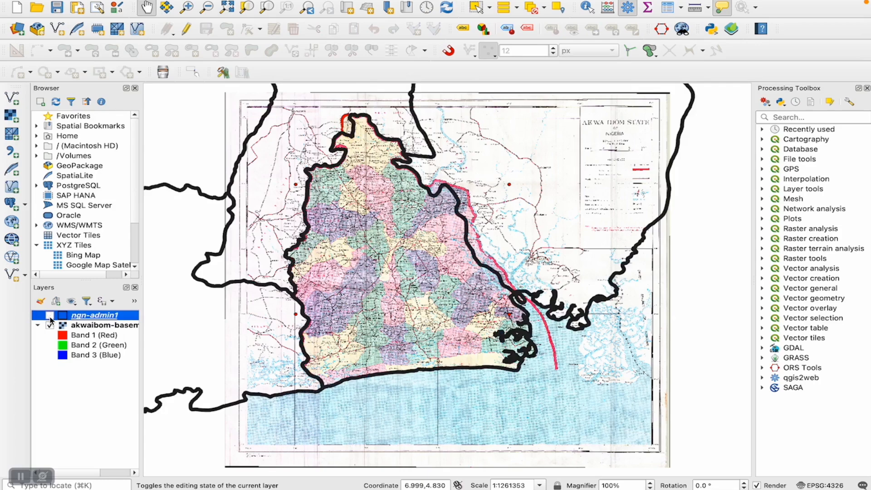
left_click(50, 316)
left_click(199, 175)
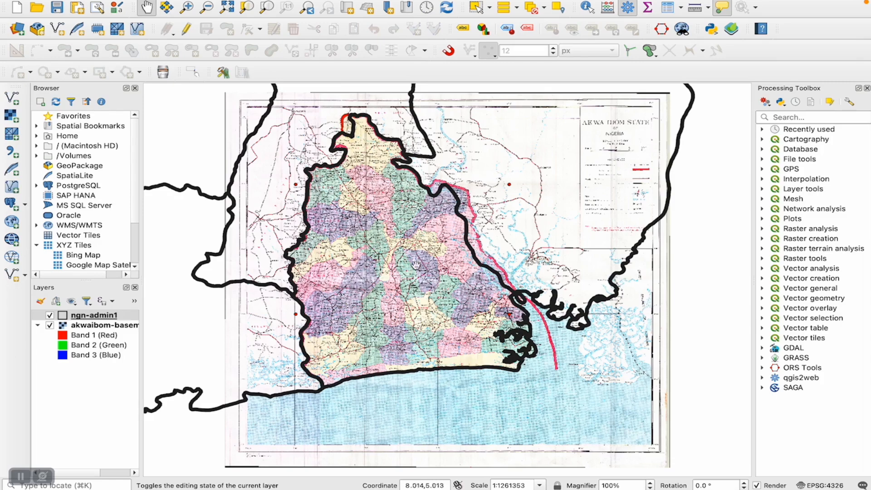
mouse_move(402, 274)
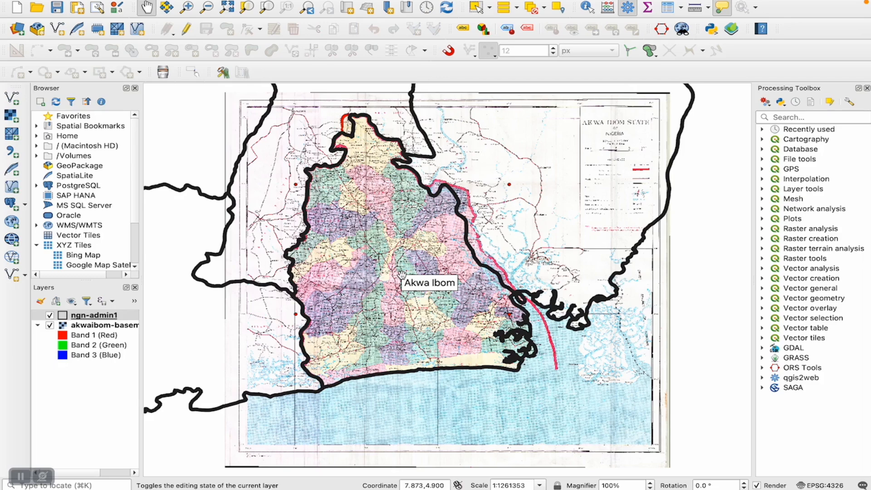
Step: Switch to the Jamboard presentation in the browser, view the Topology Errors frame, and go back one frame
key("ctrl+Right")
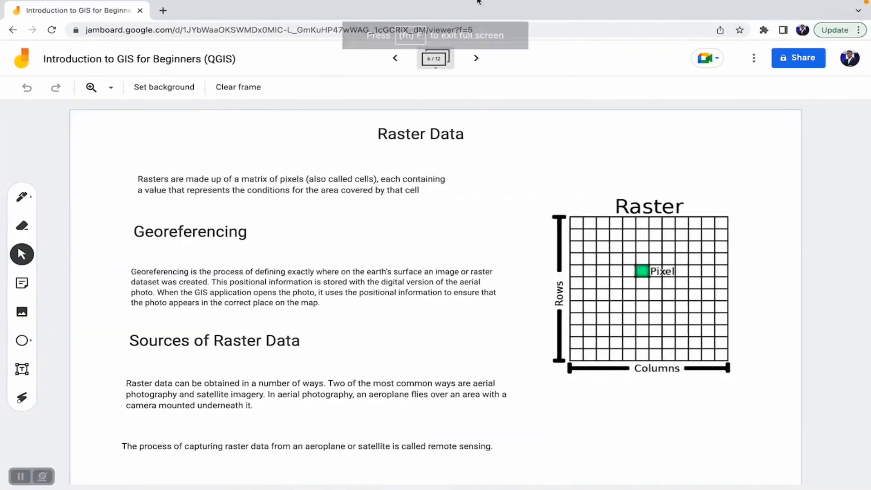
left_click(477, 58)
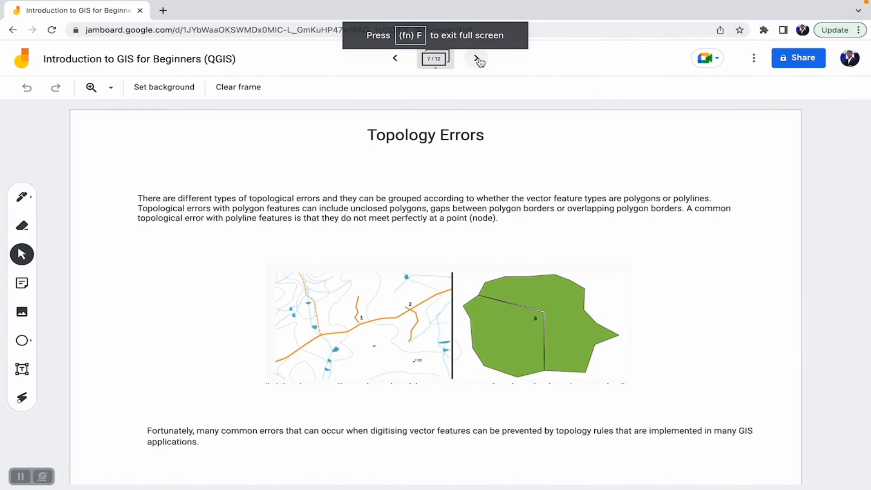
left_click(396, 59)
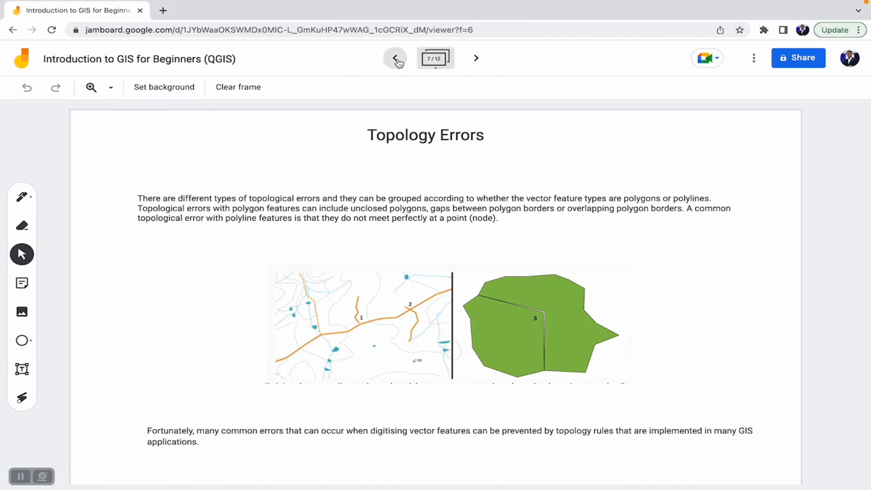